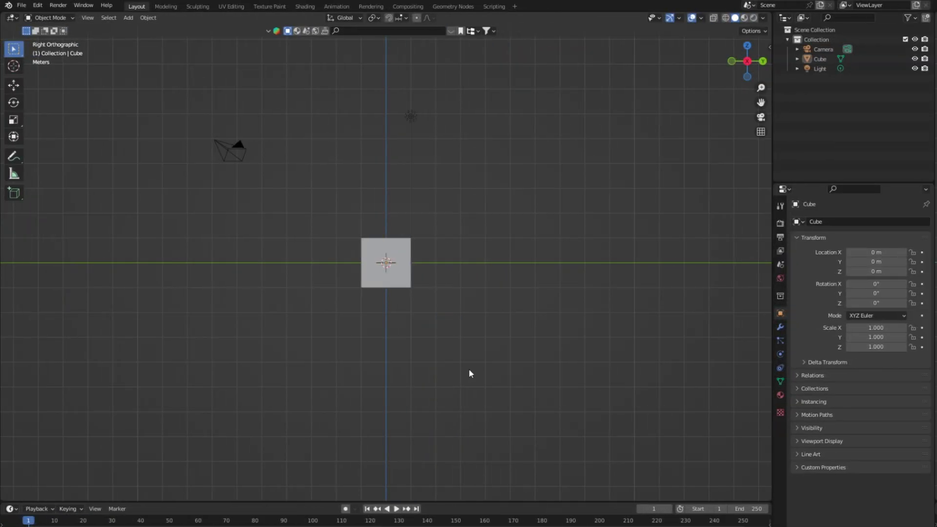
- Delete the default cube, camera and light and paste in the Queen d8 chess piece
key("a")
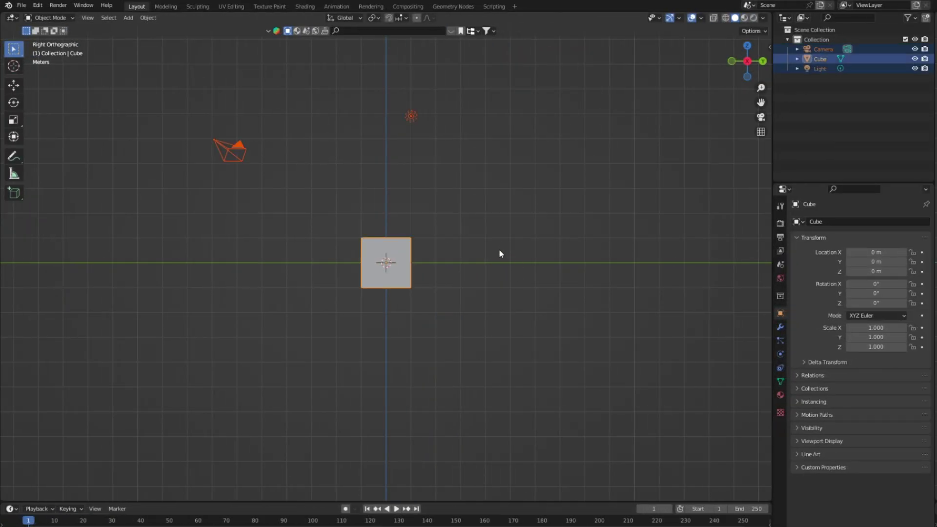
key("Delete")
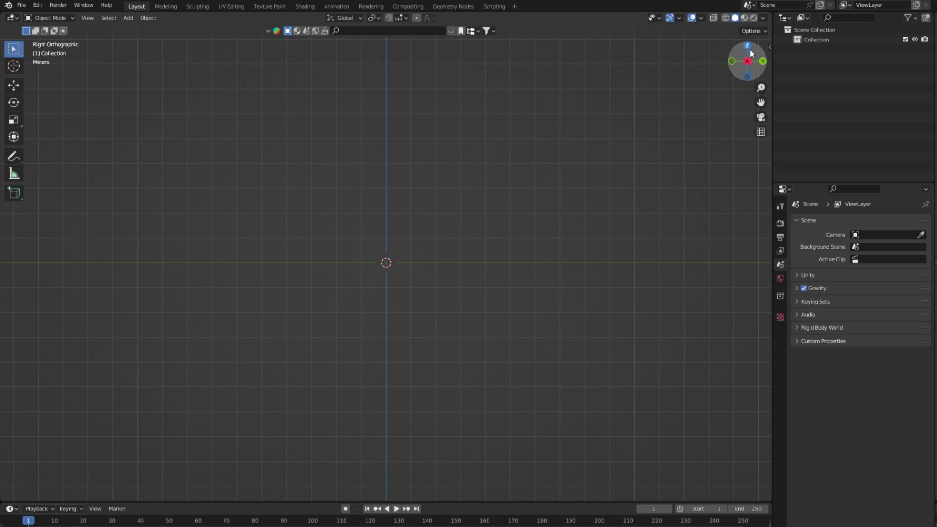
key("ctrl+v")
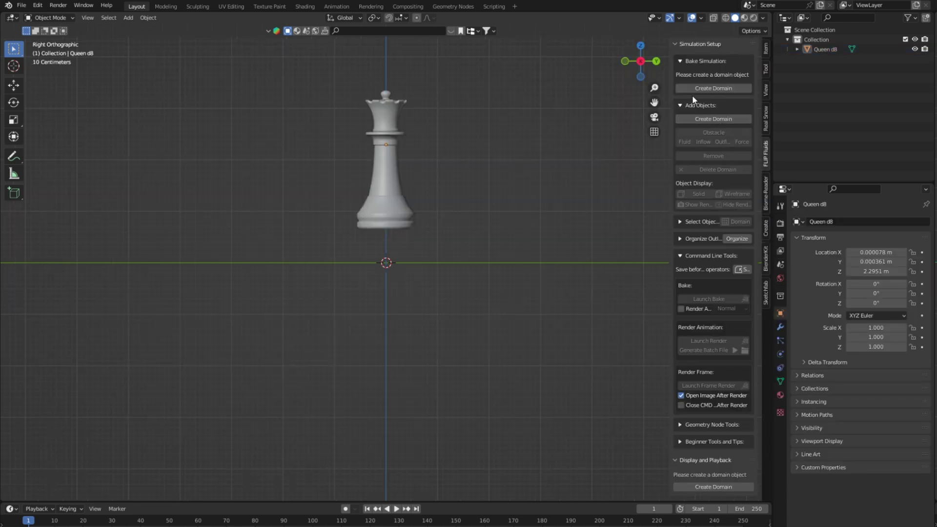
- Create a FLIP fluid domain box around the queen
left_click(692, 90)
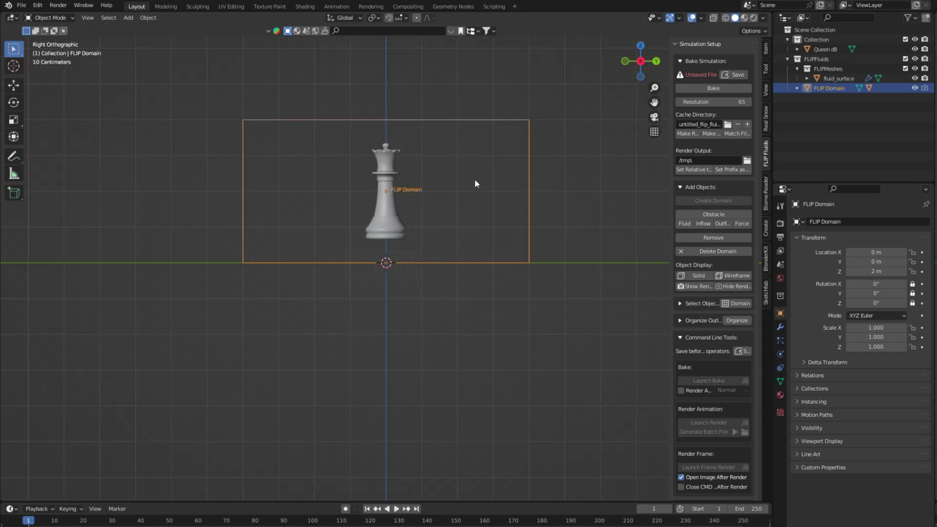
left_click(394, 211)
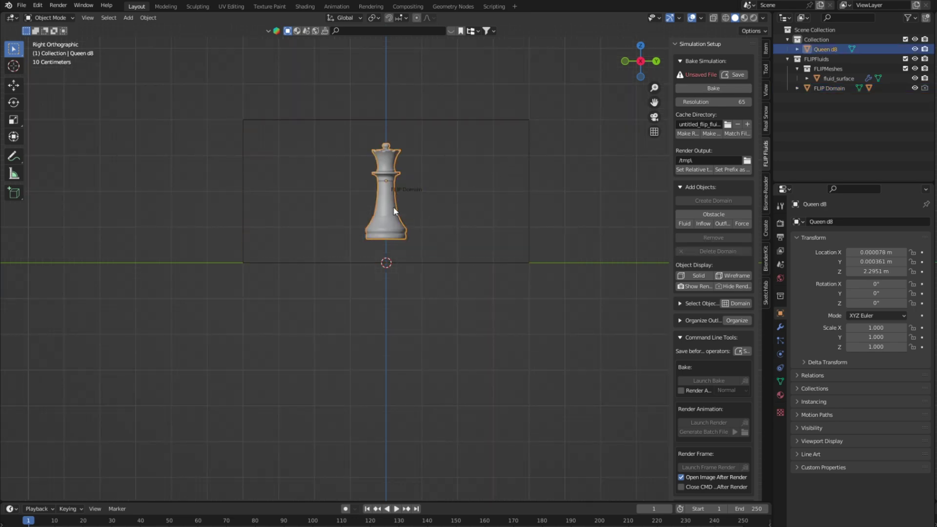
left_click(430, 133)
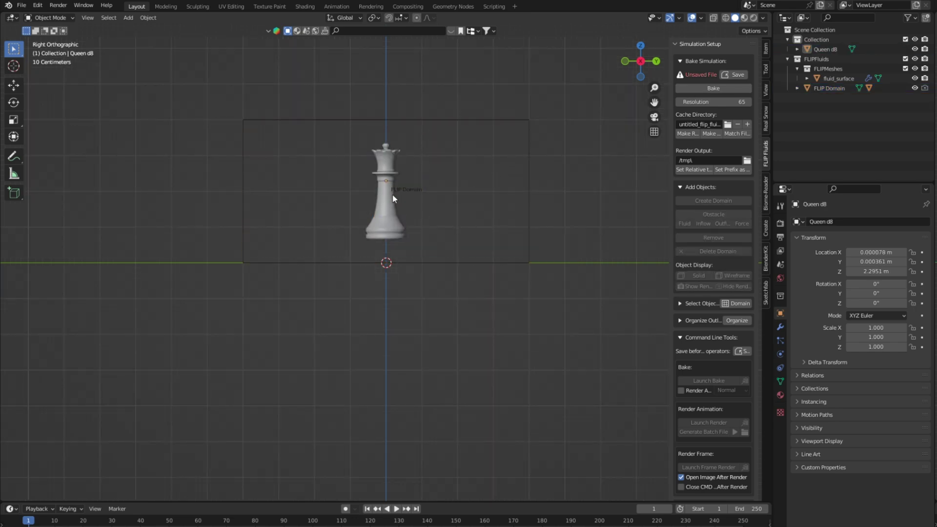
left_click(521, 195)
- Duplicate the domain, move the copy down and flatten it into a thin slab
key("shift+d")
key("z")
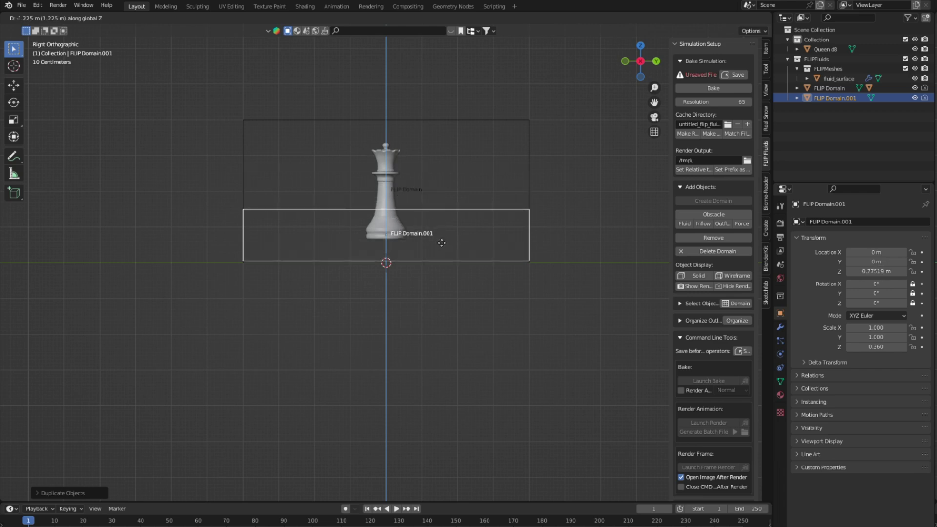
left_click(441, 241)
key("s")
key("z")
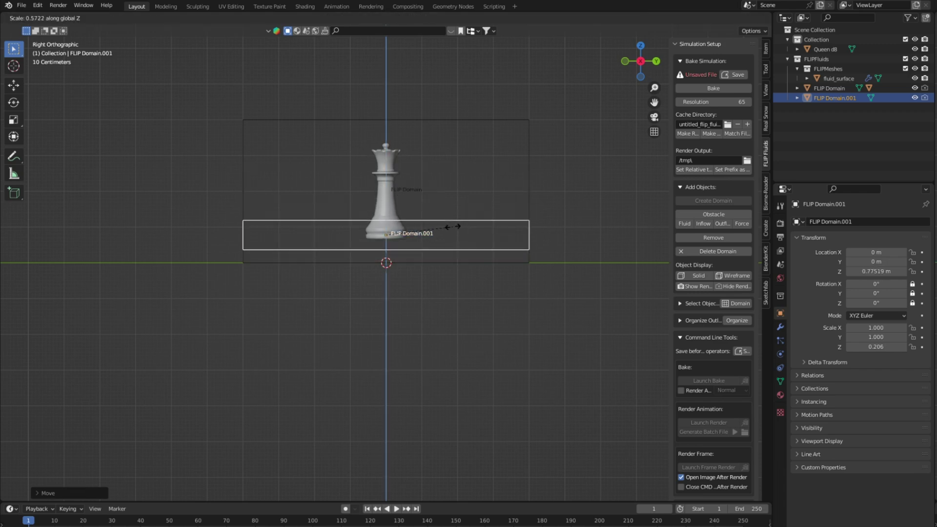
left_click(448, 227)
- Lower the slab to the queen's base and make it even thinner
key("g")
key("z")
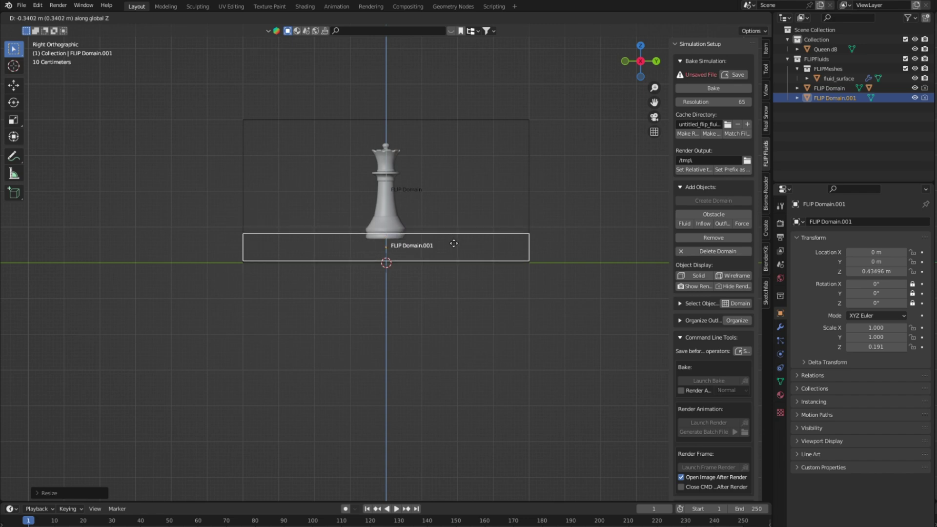
left_click(451, 240)
key("s")
key("z")
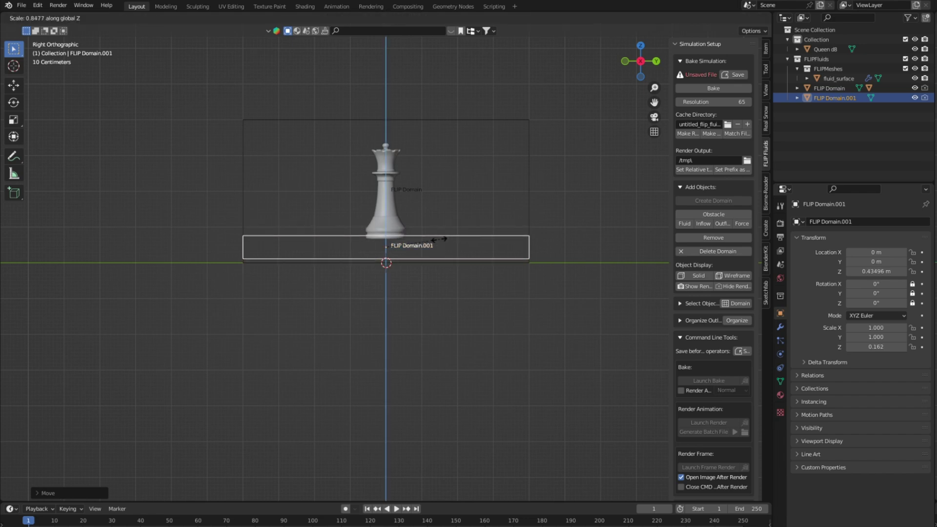
left_click(429, 240)
key("g")
key("z")
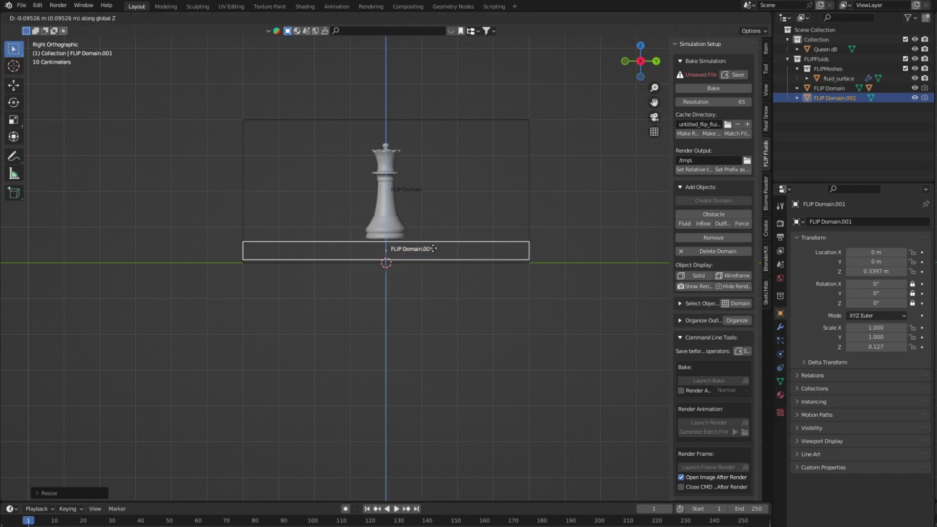
left_click(428, 244)
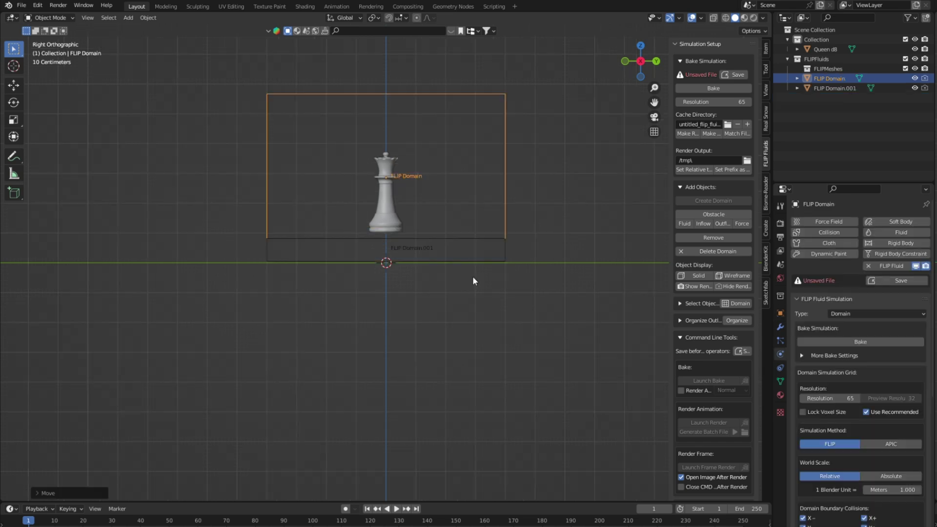
- Select all objects and apply All Transforms
left_click(428, 244)
key("a")
key("ctrl+a")
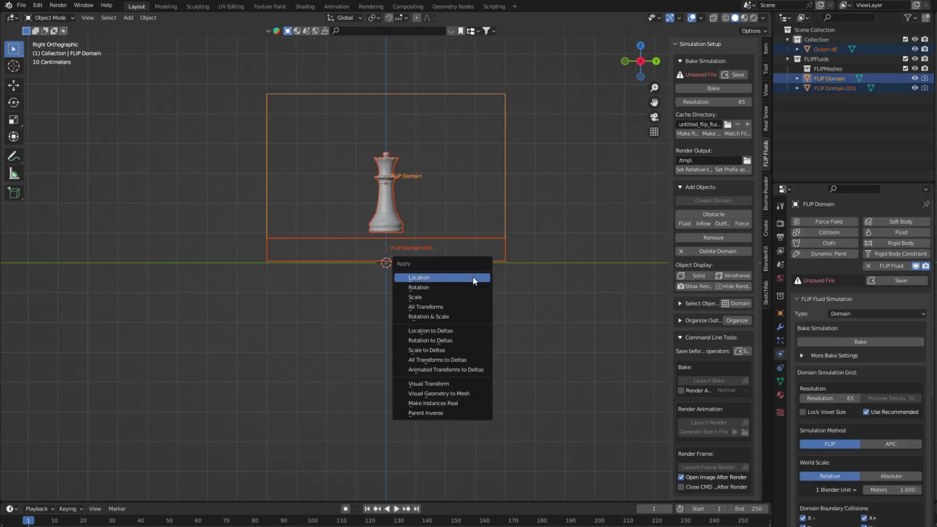
left_click(474, 304)
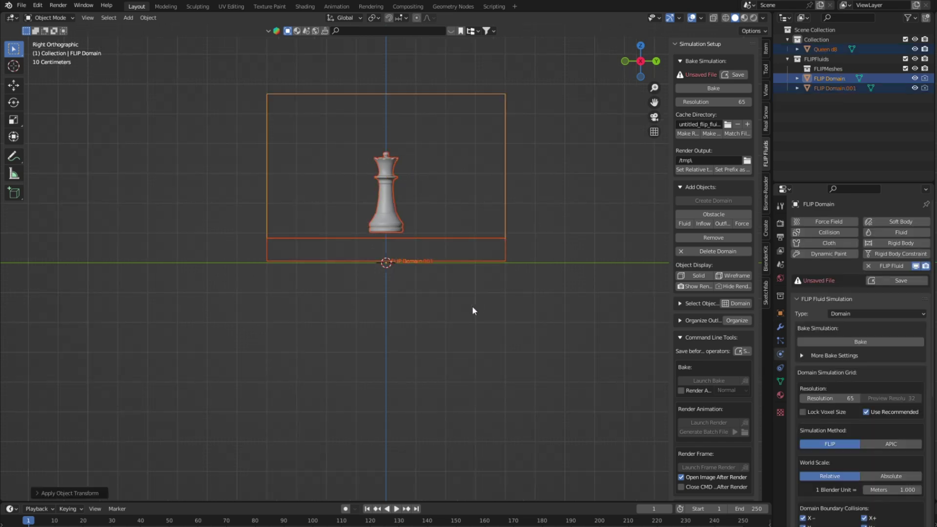
- Make the queen a FLIP force field in Volume Force mode
left_click(151, 20)
scroll(399, 217, "up", 2)
left_click(399, 216)
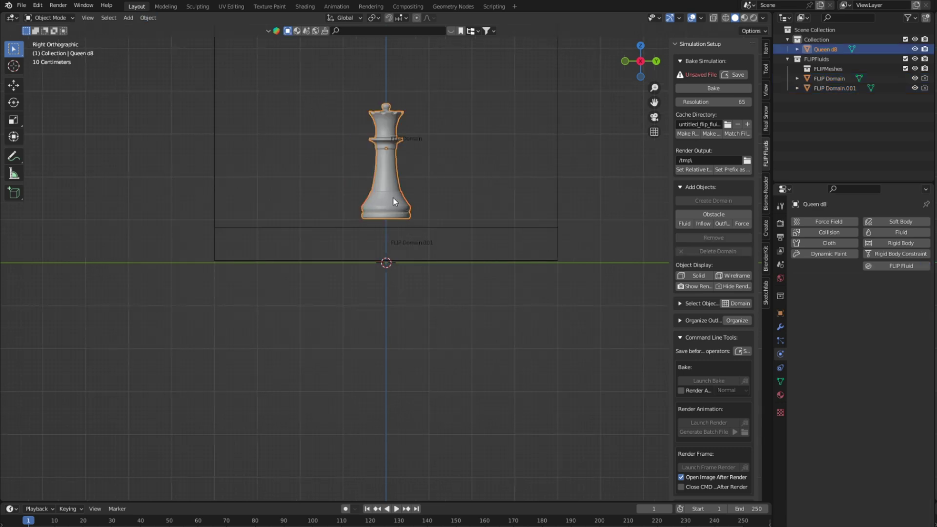
left_click(740, 223)
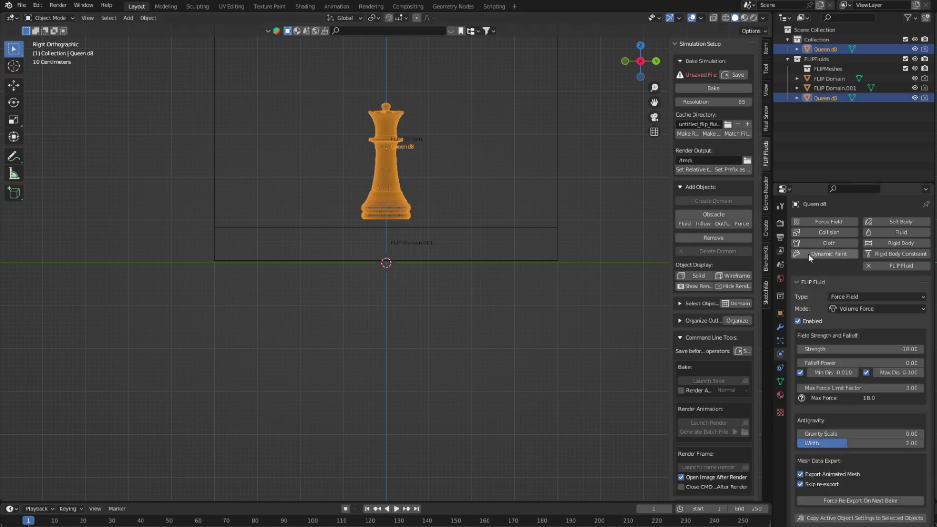
left_click(847, 308)
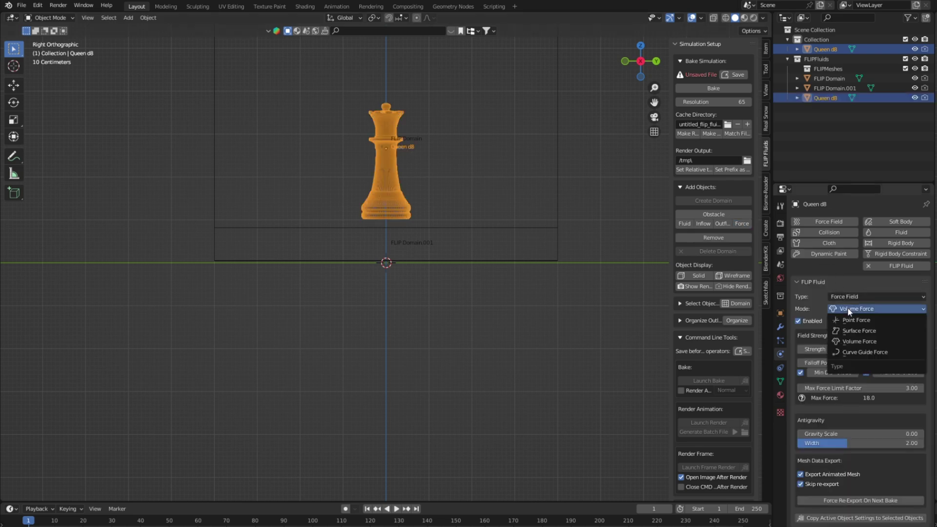
left_click(876, 343)
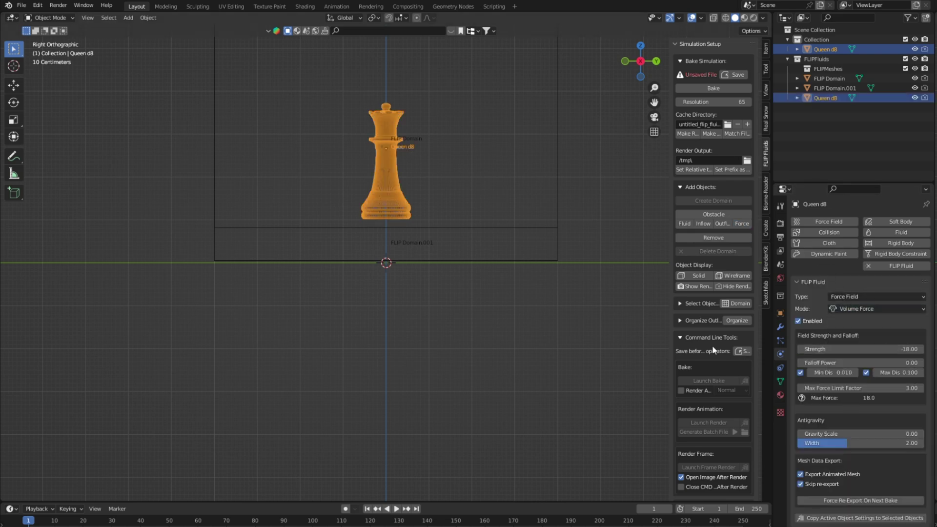
- Set strength -14, min/max distance 0.03/0.48, gravity scale 0.08 and width 1.09
left_click(913, 352)
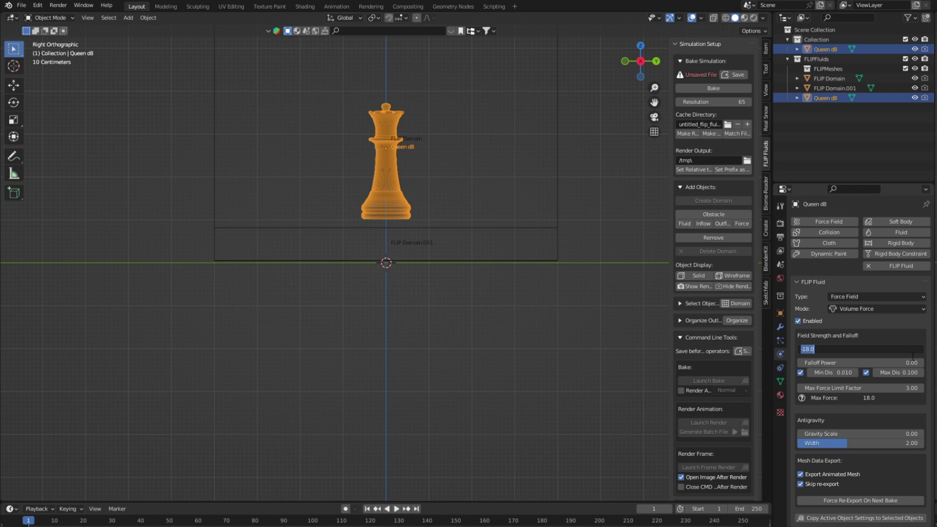
key("Return")
left_click(834, 373)
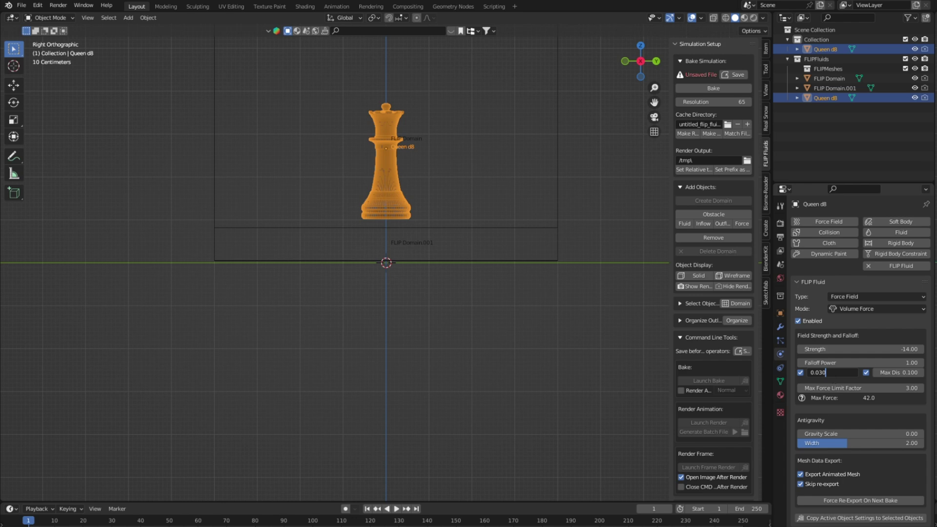
left_click(892, 374)
type("0.480")
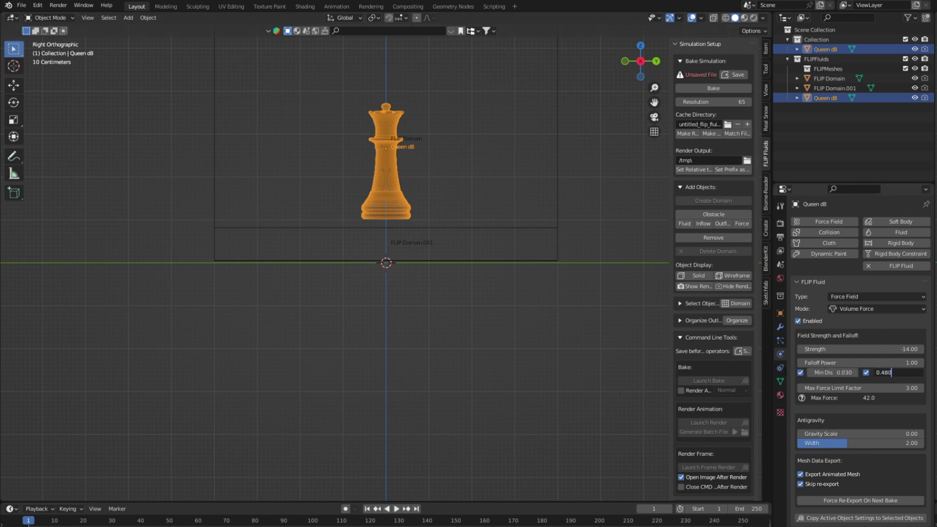
left_click(882, 436)
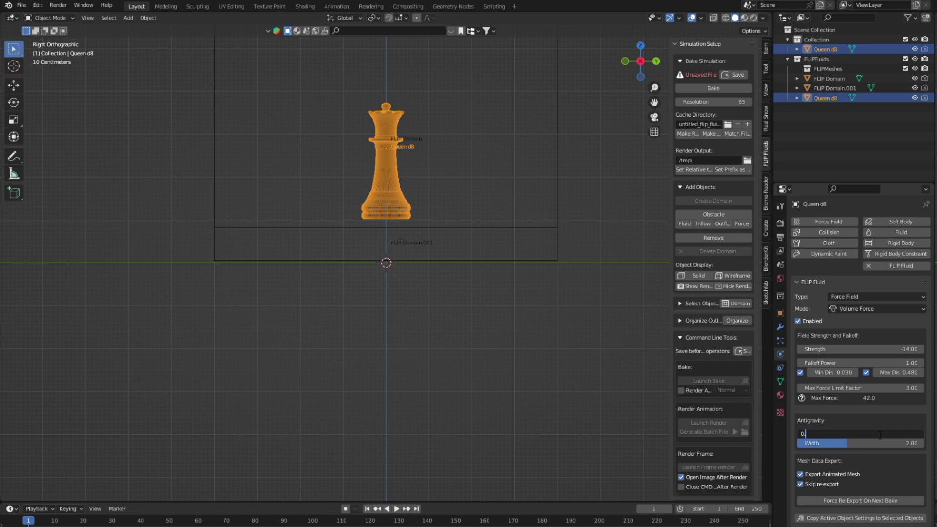
key("Return")
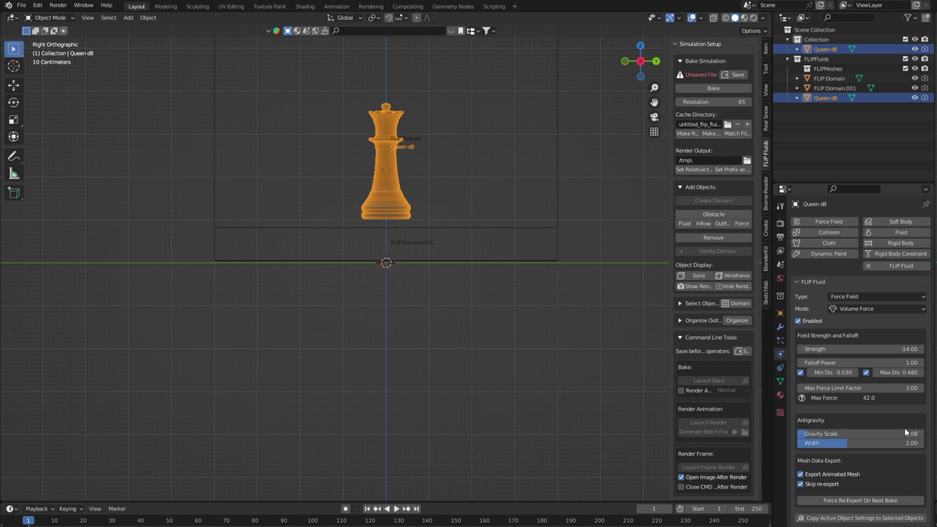
left_click(901, 446)
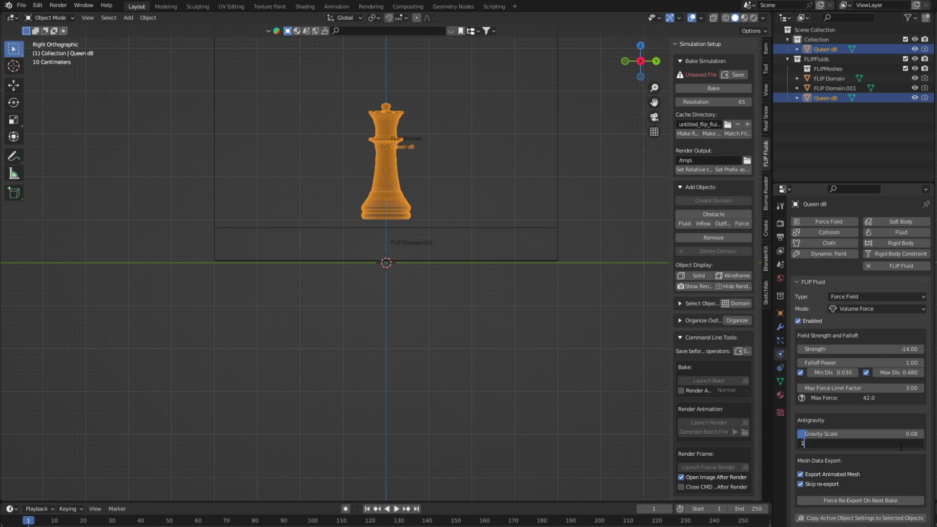
type("1.09")
key("Return")
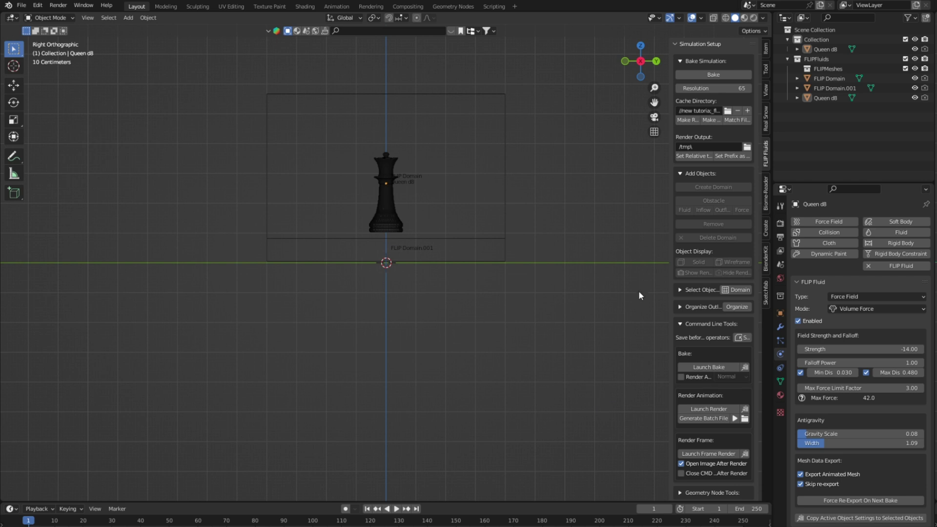
- Bake the FLIP simulation and play the splash around the queen in the timeline
left_click(721, 75)
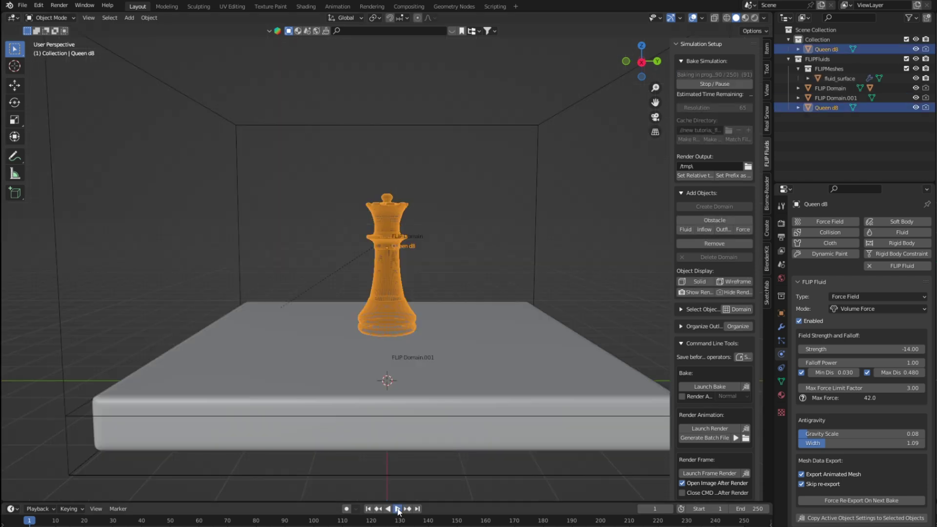
left_click(395, 509)
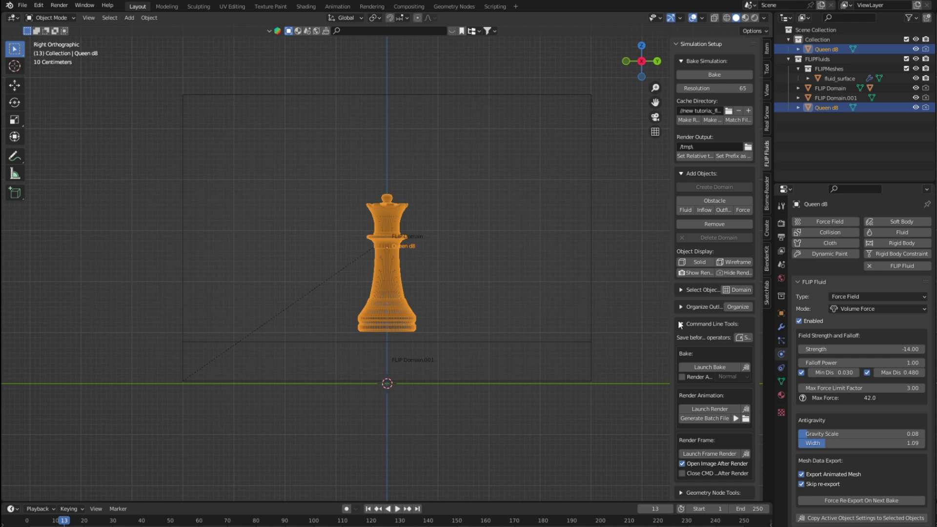
- Set the fluid domain resolution to 150
left_click(745, 91)
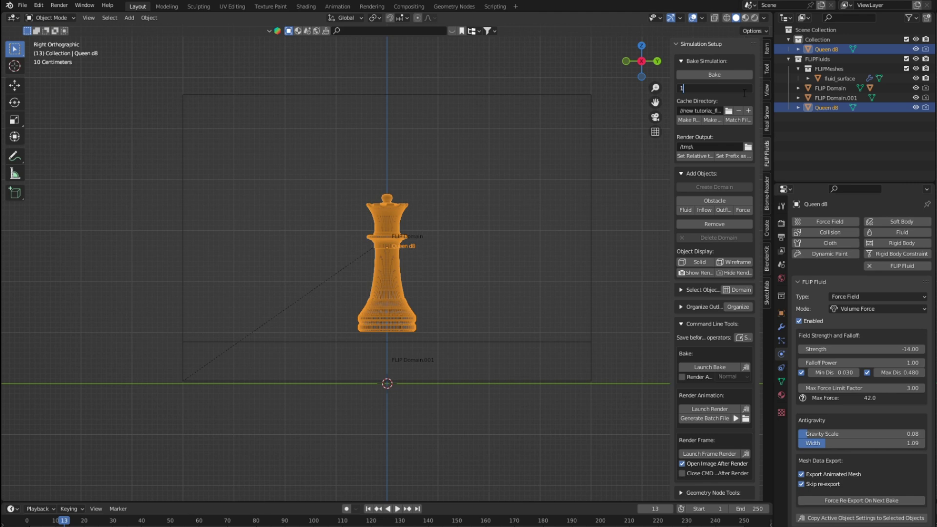
key("Return")
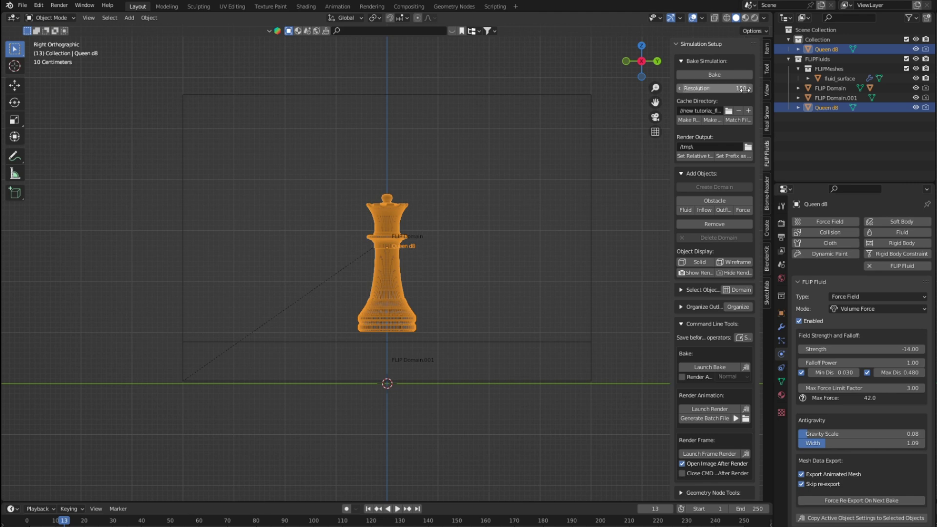
left_click(552, 95)
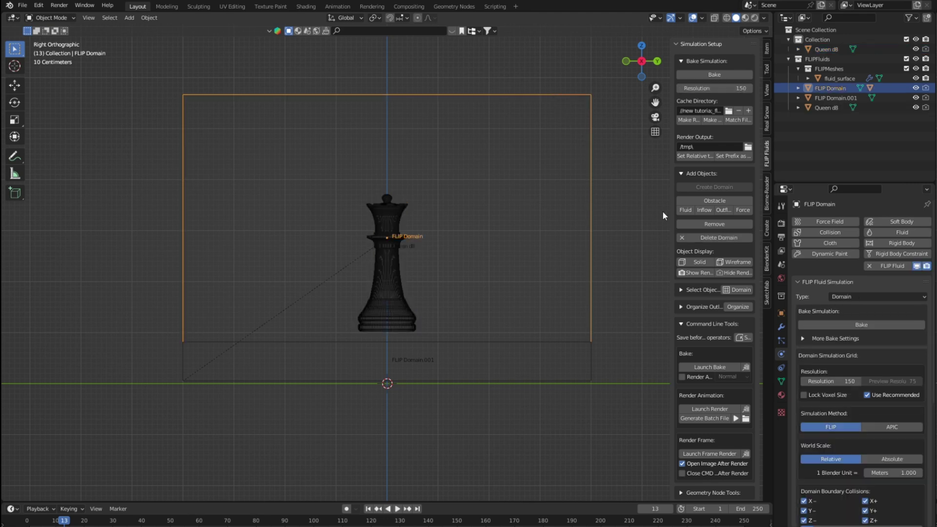
scroll(814, 414, "down", 10)
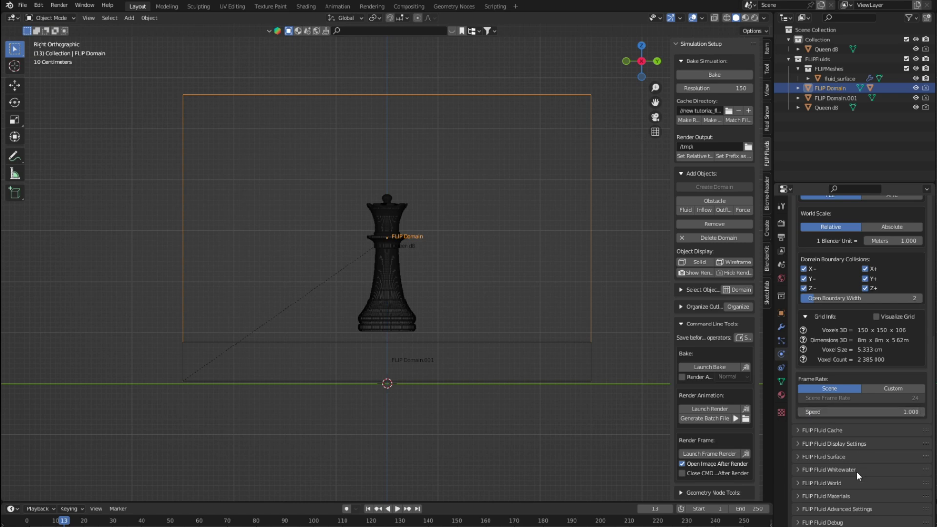
- Enable whitewater simulation with a 5 million maximum particle limit
left_click(804, 471)
scroll(811, 429, "down", 5)
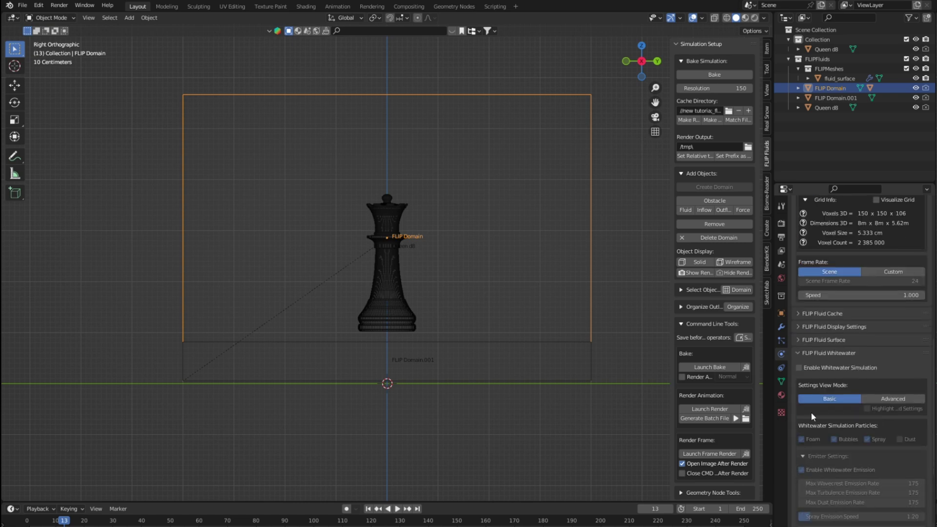
left_click(799, 369)
scroll(810, 390, "down", 5)
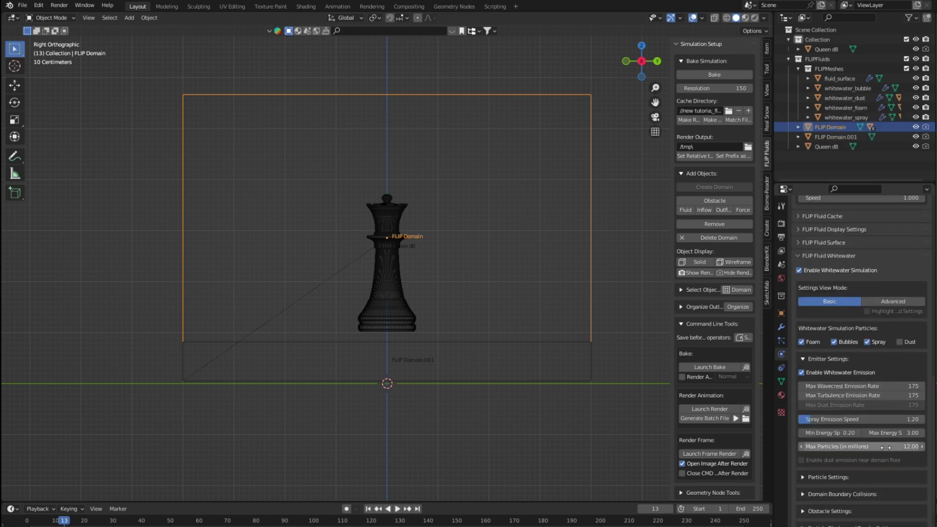
left_click(893, 449)
type("5")
key("Return")
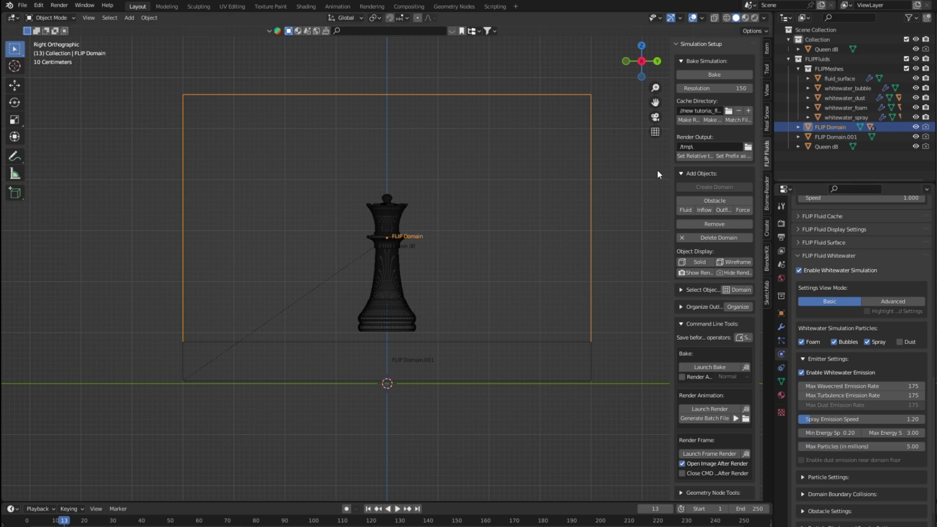
- Rebake the whitewater-enabled simulation and inspect the churned fluid around the queen
left_click(725, 74)
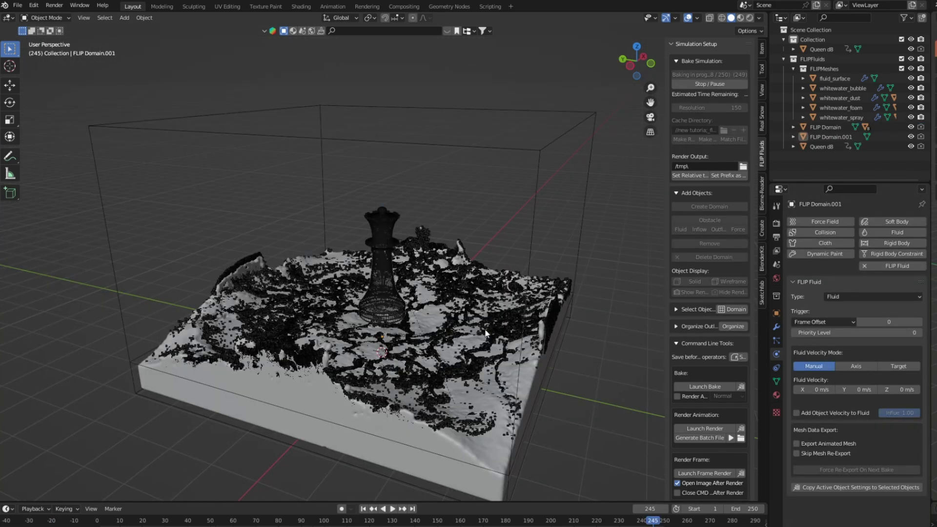
middle_click_drag(486, 333, 424, 349)
scroll(302, 349, "up", 5)
scroll(363, 271, "down", 3)
scroll(444, 379, "down", 8)
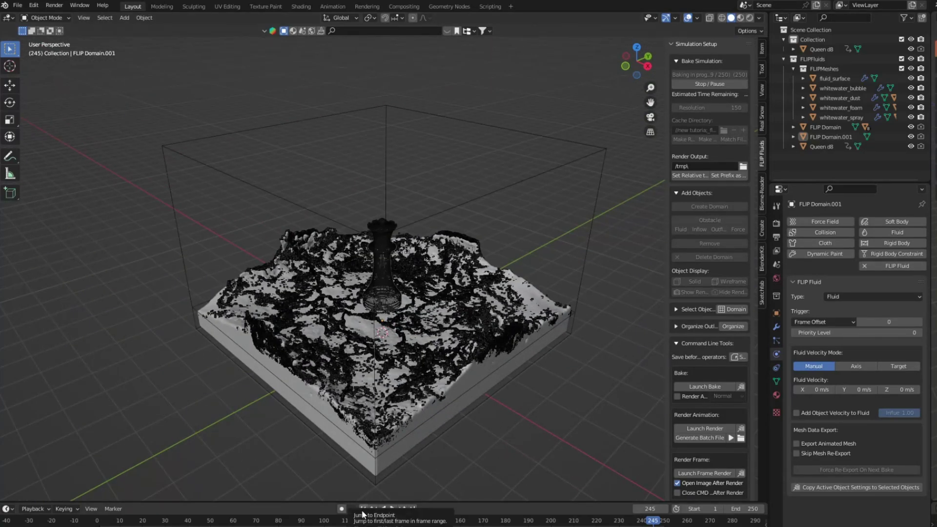
scroll(610, 464, "down", 5)
scroll(702, 456, "down", 10)
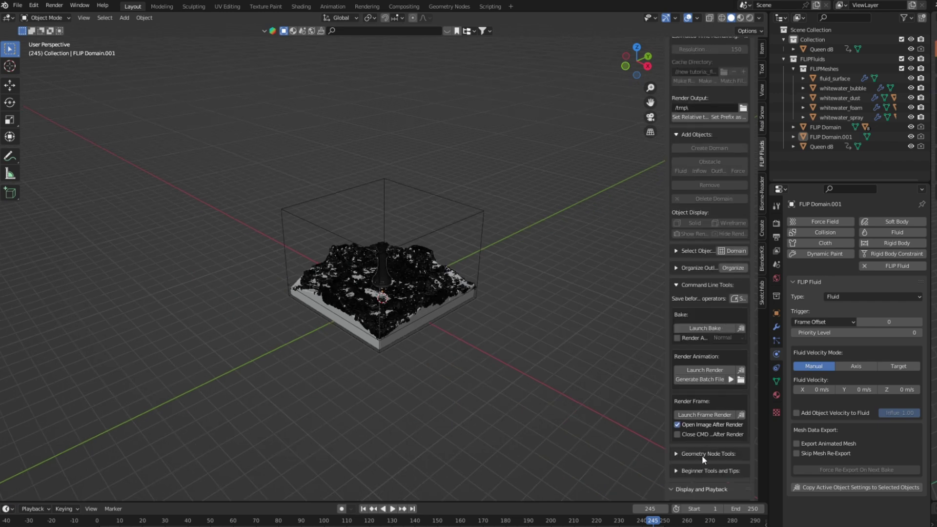
- Set the fluid surface and whitewater display to Preview
left_click(711, 403)
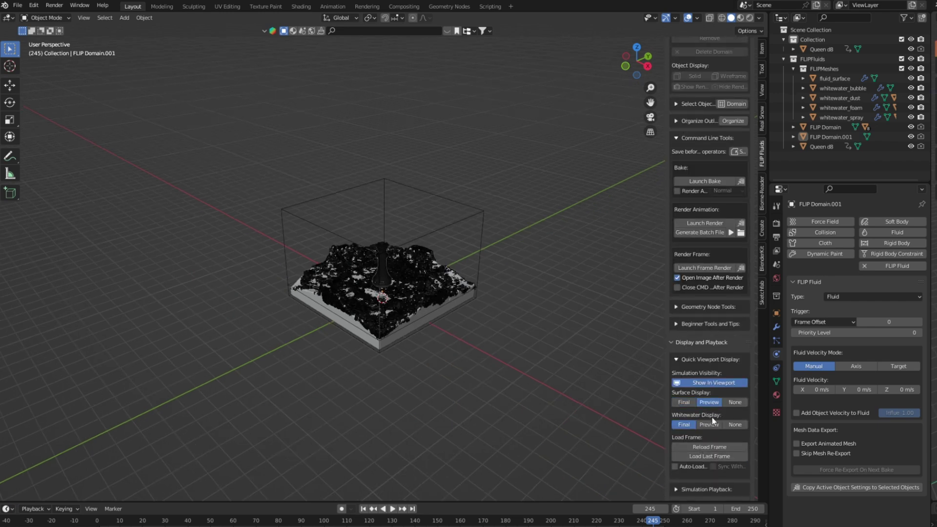
left_click(711, 424)
scroll(433, 423, "up", 5)
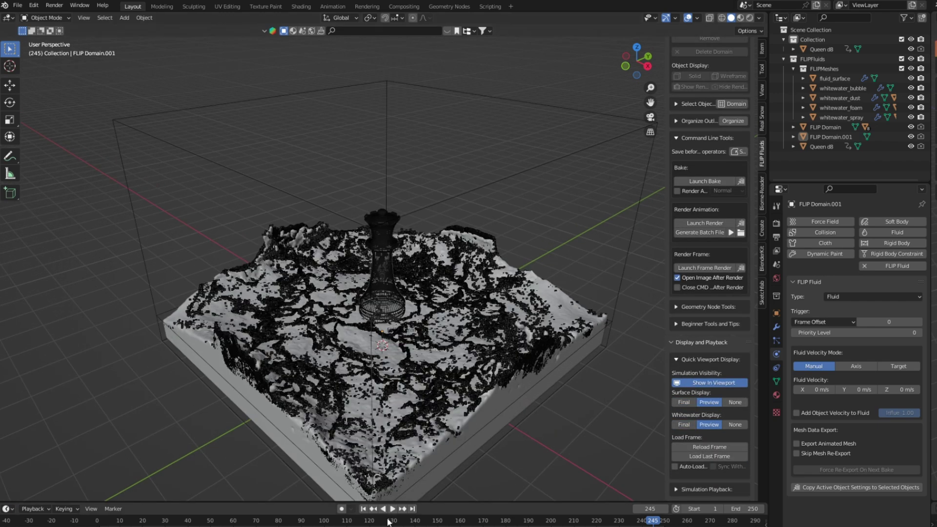
- Play the splash from the first frame and pause at frame 133
left_click(363, 509)
left_click(393, 509)
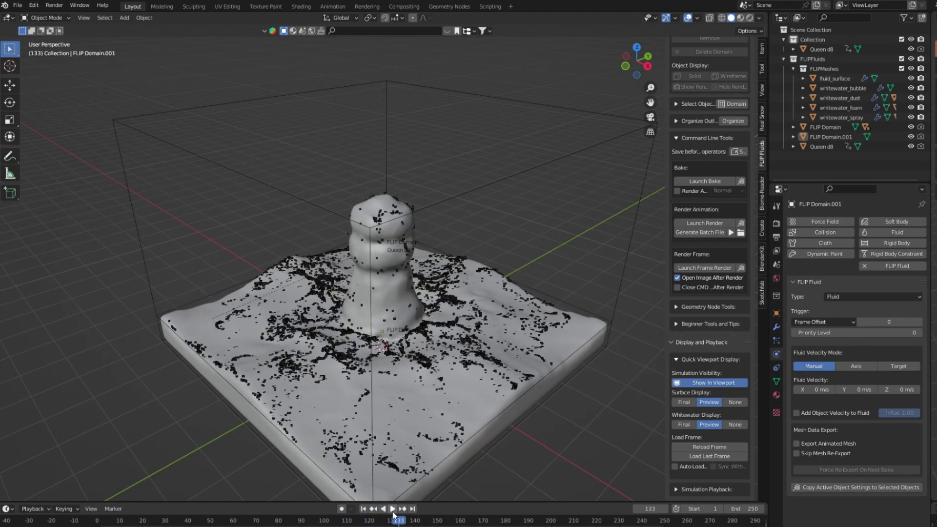
left_click(389, 509)
middle_click_drag(342, 423, 385, 496)
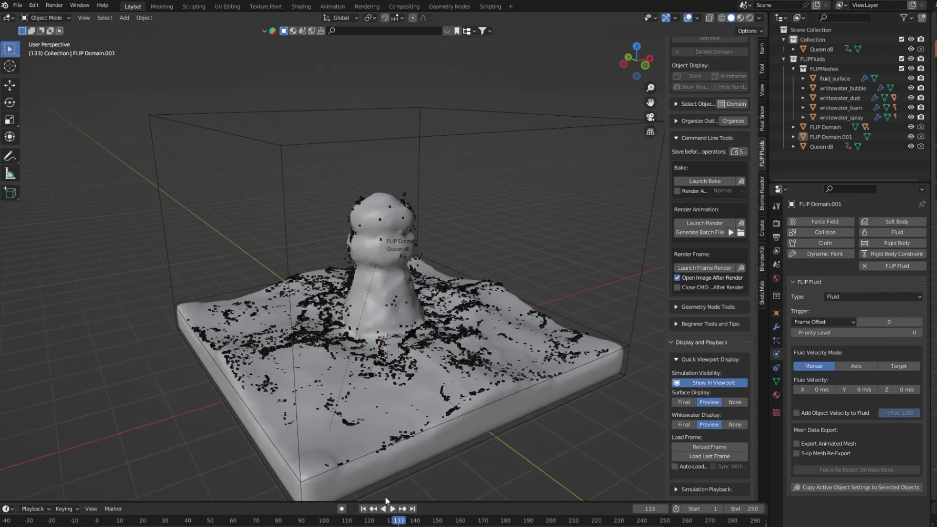
- Assign FF Water (ocean volumetric) as the fluid domain's surface material
left_click(587, 132)
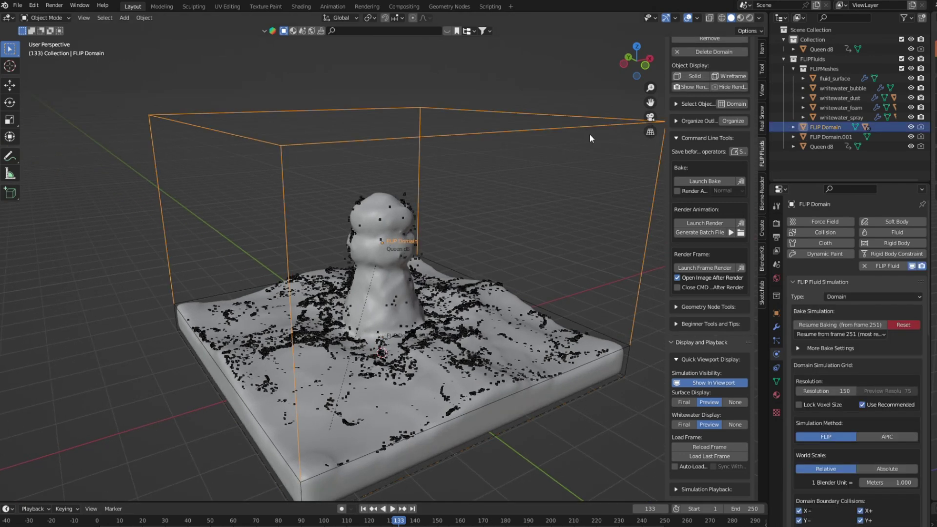
scroll(804, 417, "down", 10)
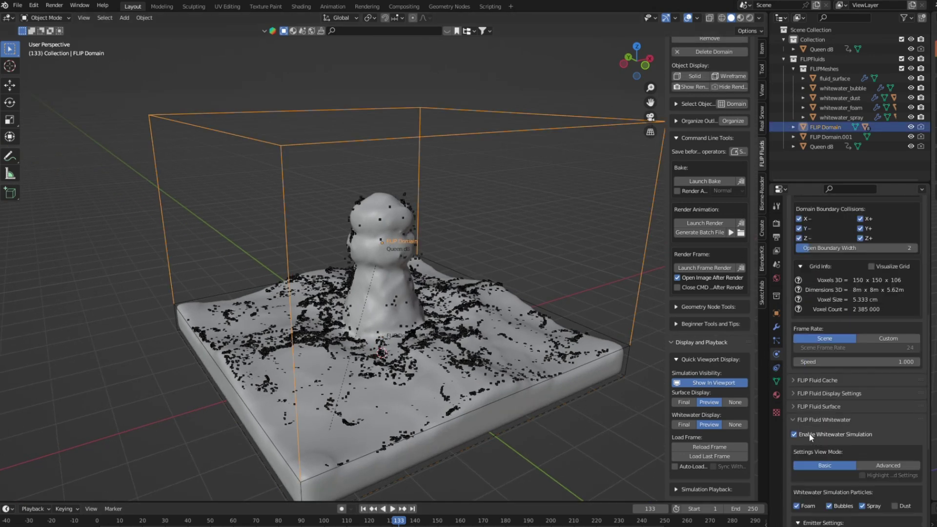
scroll(795, 418, "down", 9)
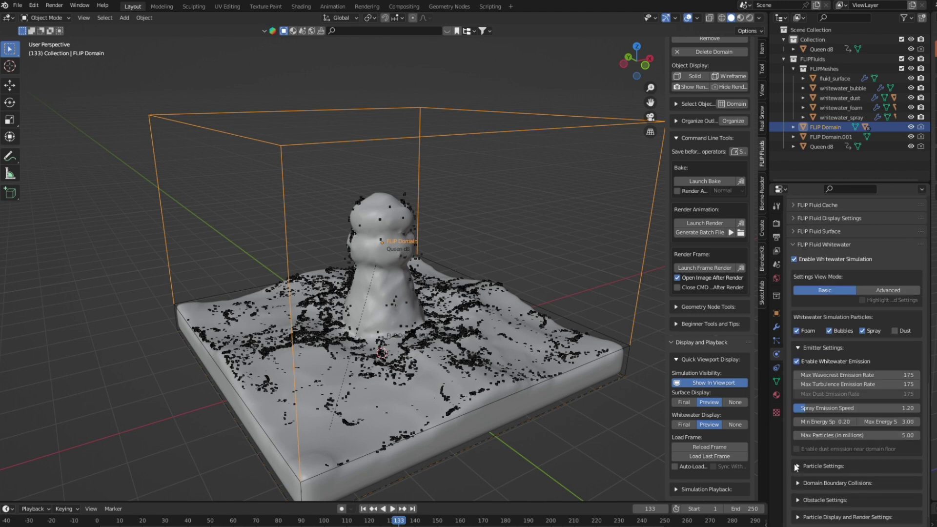
scroll(793, 481, "down", 3)
left_click(794, 494)
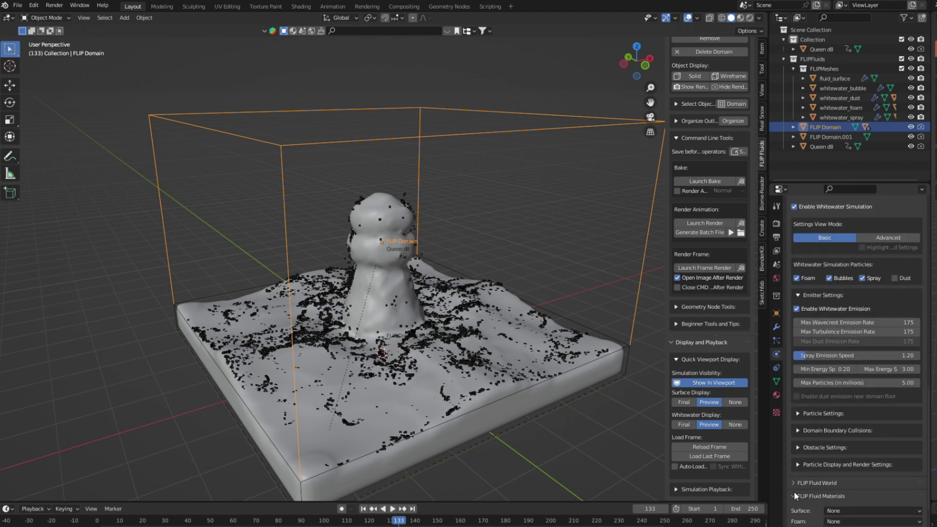
scroll(800, 491, "down", 5)
left_click(856, 424)
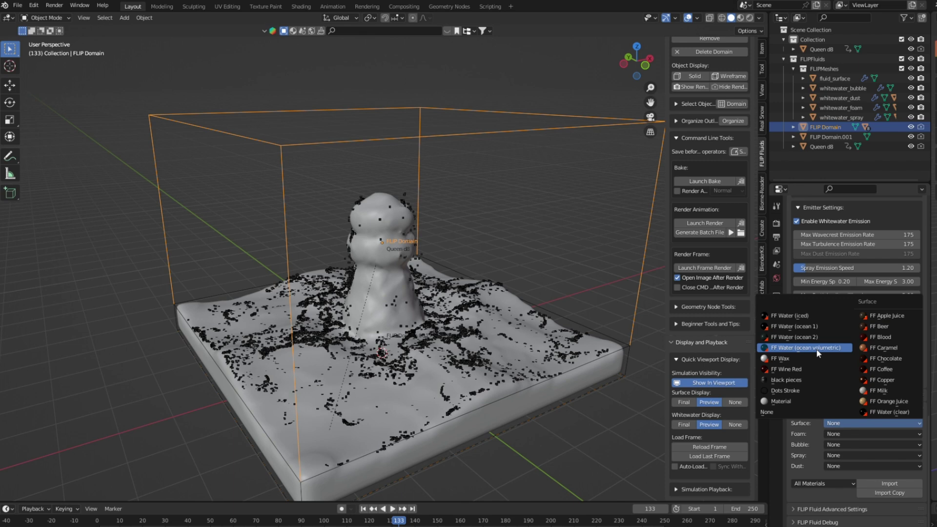
left_click(813, 348)
- Assign FF Foam, FF Bubble and FF Spray to the foam, bubble and spray particles
left_click(851, 433)
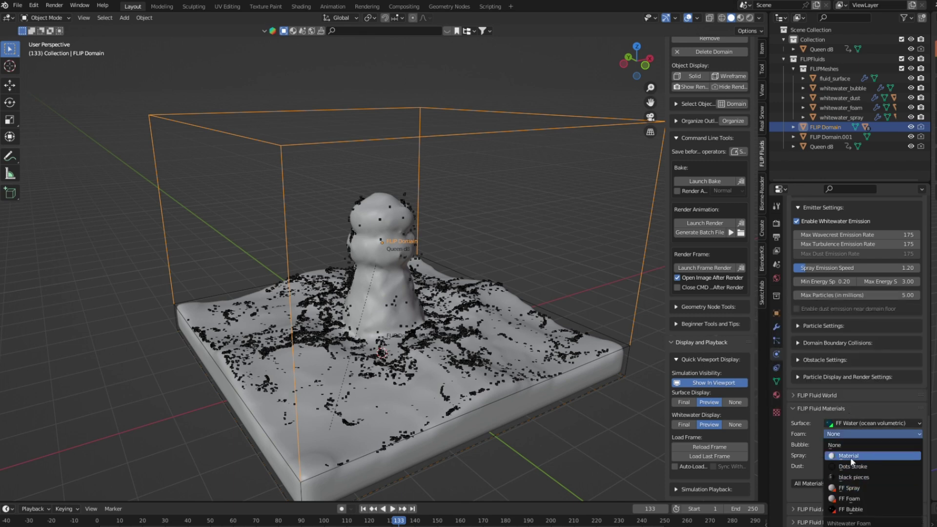
left_click(859, 499)
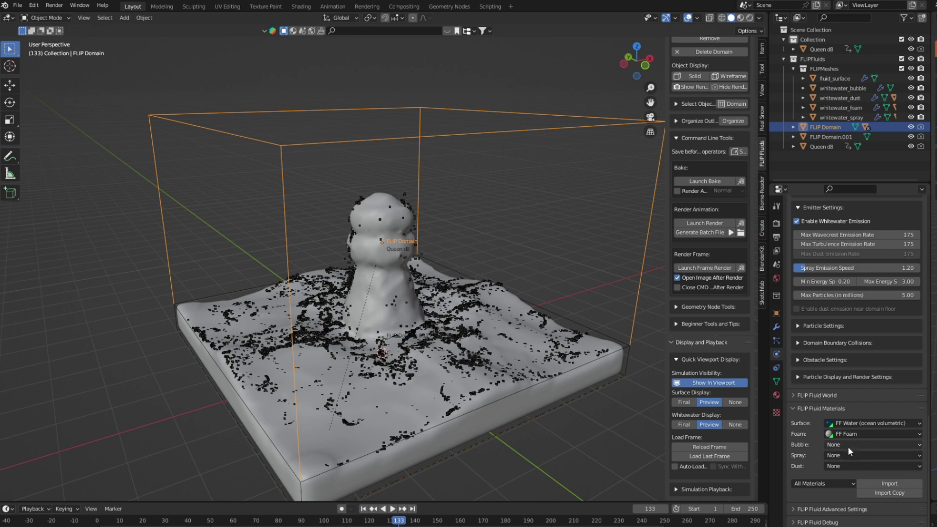
left_click(848, 445)
left_click(855, 521)
left_click(846, 457)
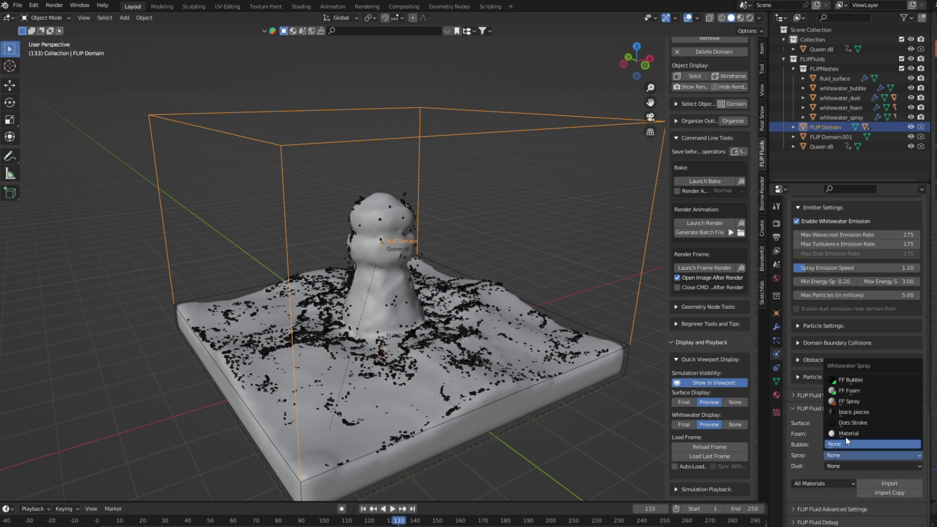
left_click(857, 397)
scroll(611, 383, "down", 4)
- Set the render engine to Cycles using GPU Compute
middle_click_drag(611, 382, 485, 371)
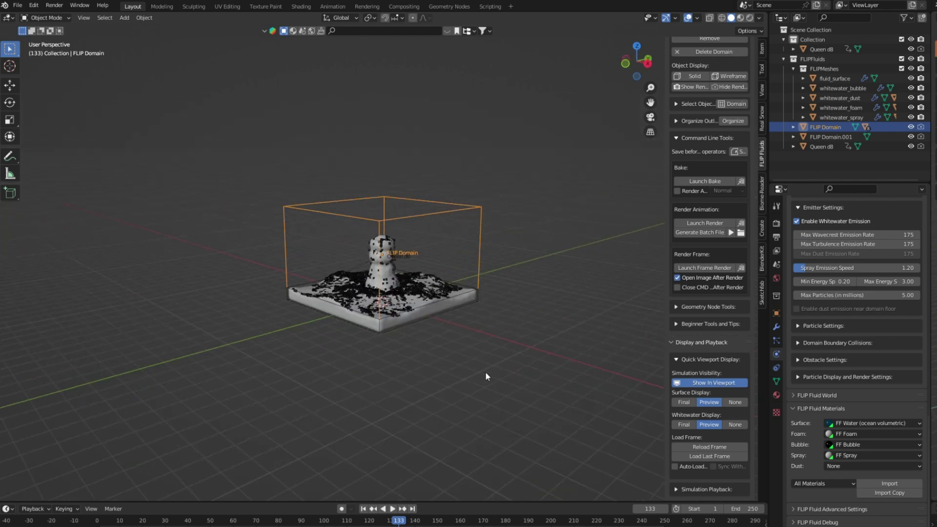
scroll(471, 401, "up", 2)
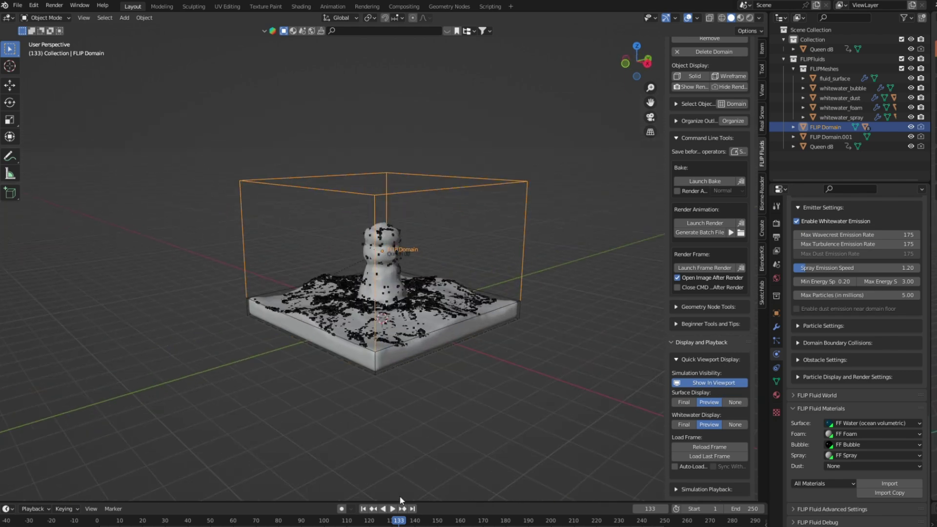
scroll(714, 246, "up", 1)
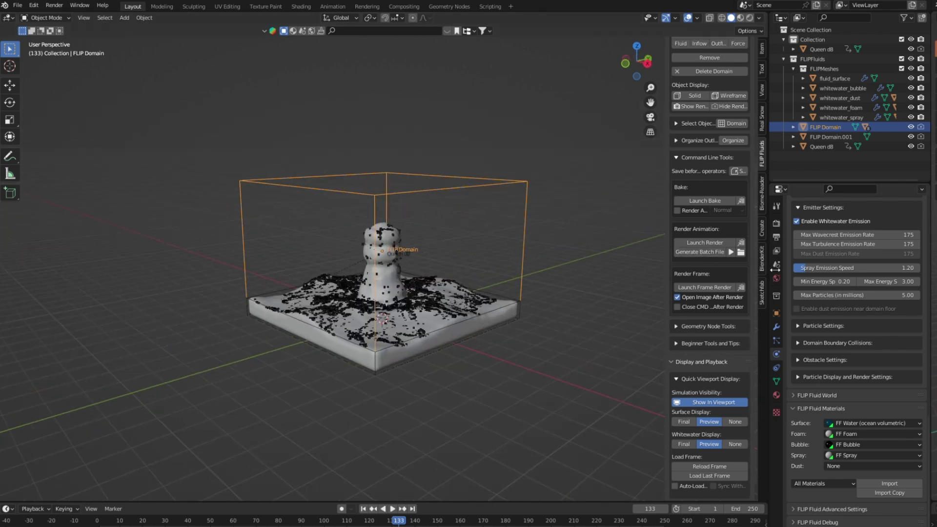
scroll(790, 254, "up", 10)
scroll(806, 252, "up", 8)
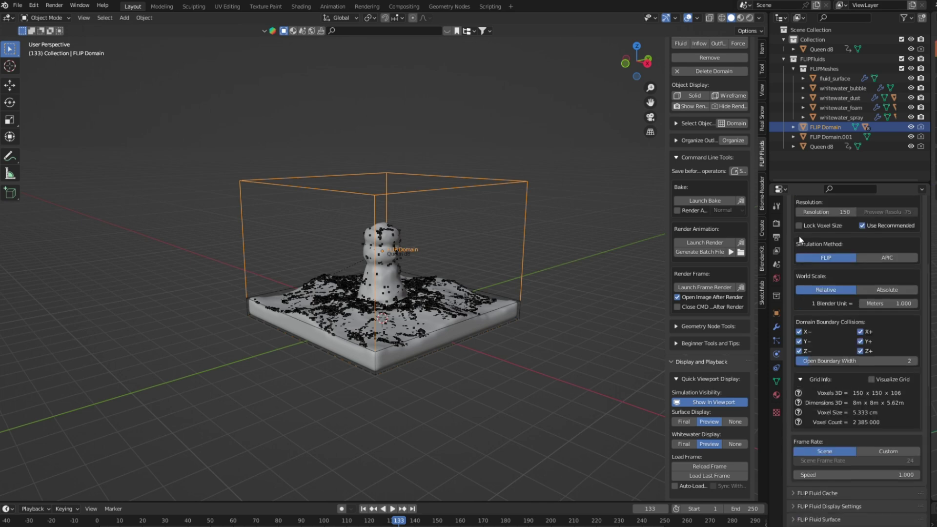
left_click(777, 223)
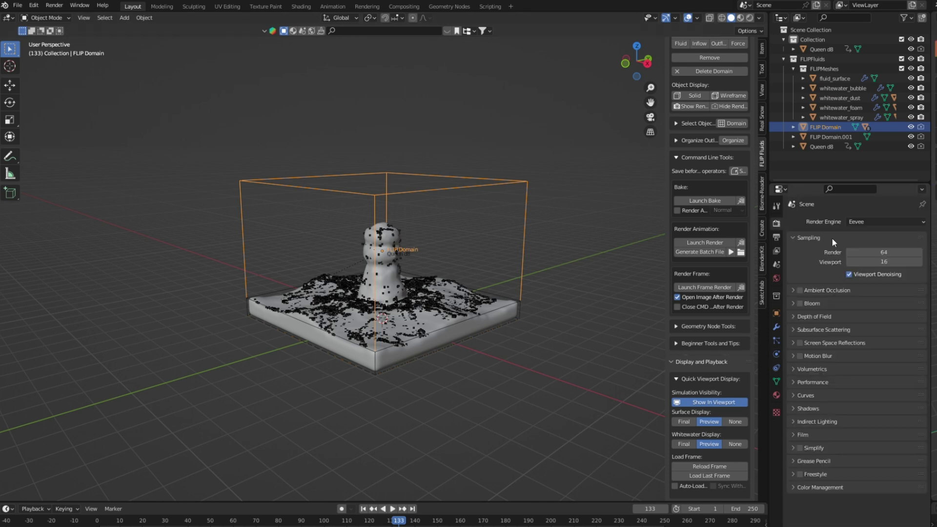
left_click(885, 221)
left_click(864, 254)
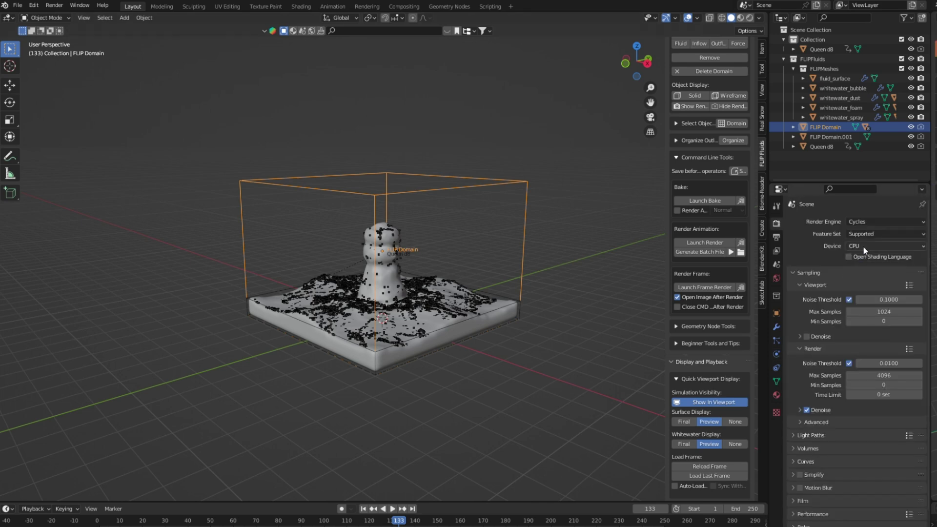
left_click(863, 246)
left_click(866, 266)
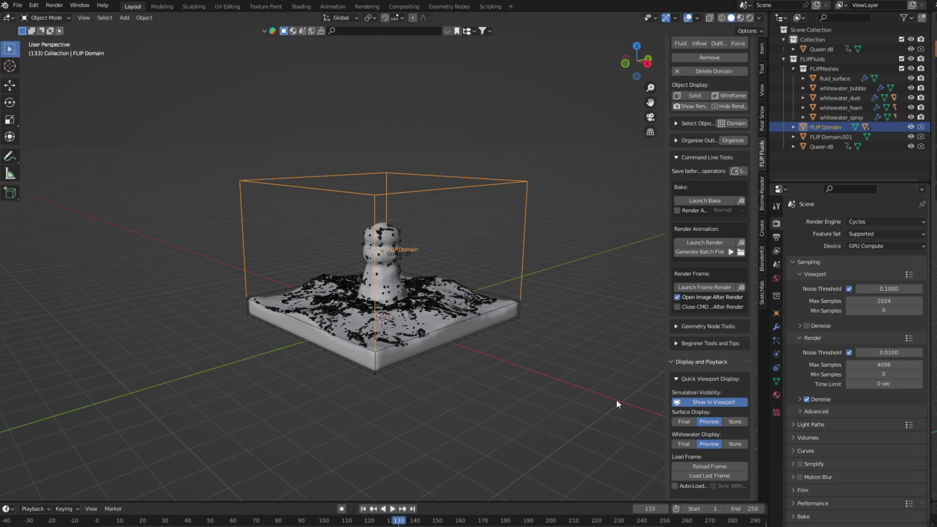
- Set viewport and render maximum samples to 100 each and switch to Right view
left_click(879, 302)
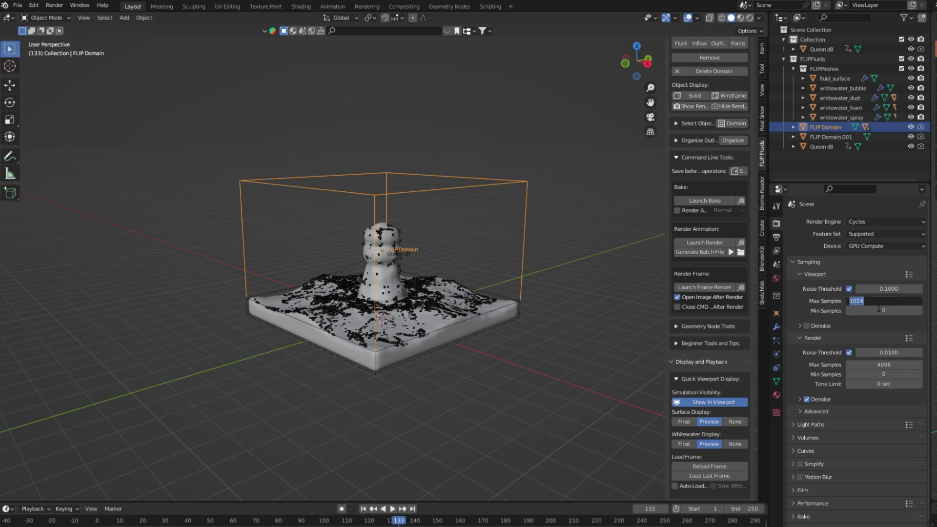
type("100")
key("Return")
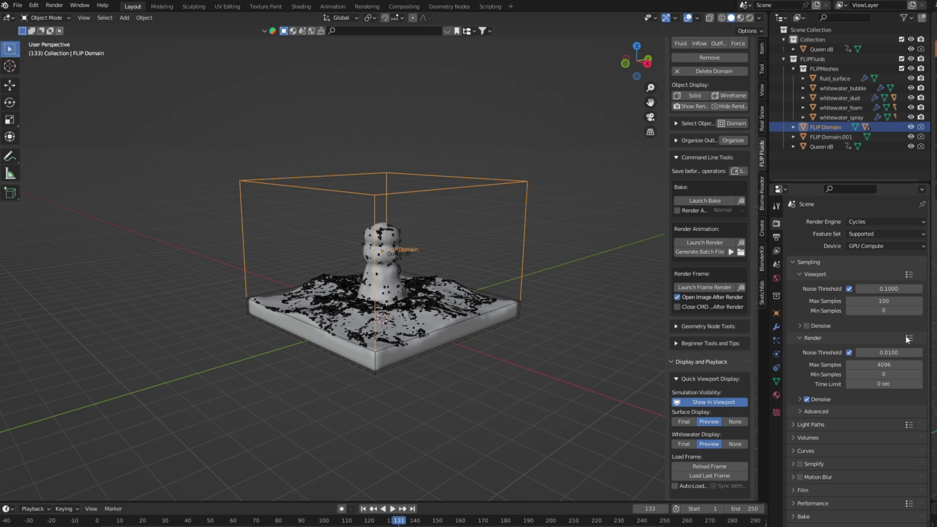
left_click(871, 365)
type("100")
key("Return")
key("KP_3")
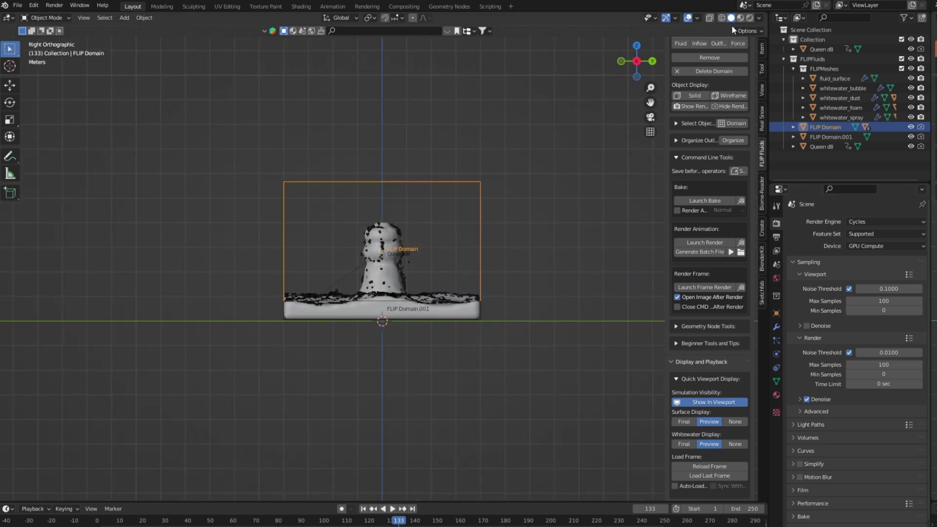
- Switch to Rendered shading and set the World background colour to black
left_click(749, 20)
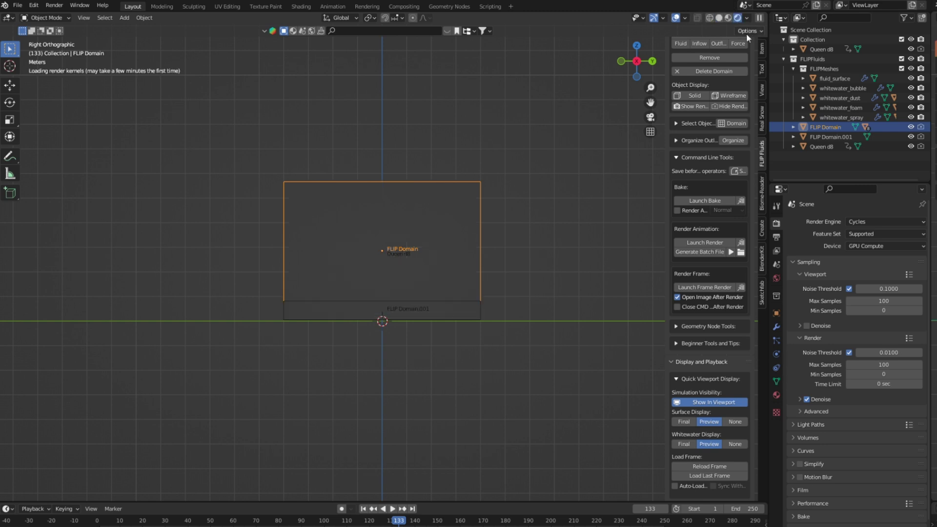
scroll(561, 254, "up", 3)
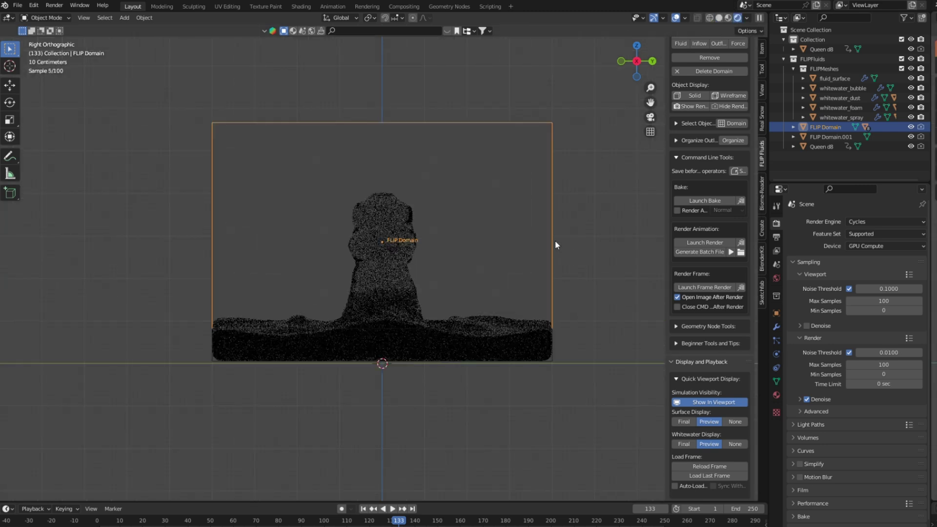
left_click(776, 278)
left_click(860, 283)
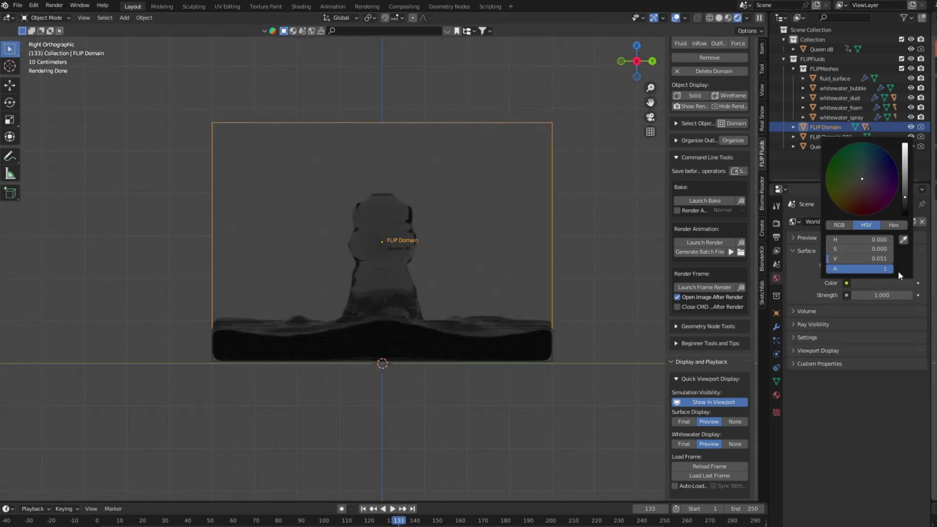
left_click(904, 213)
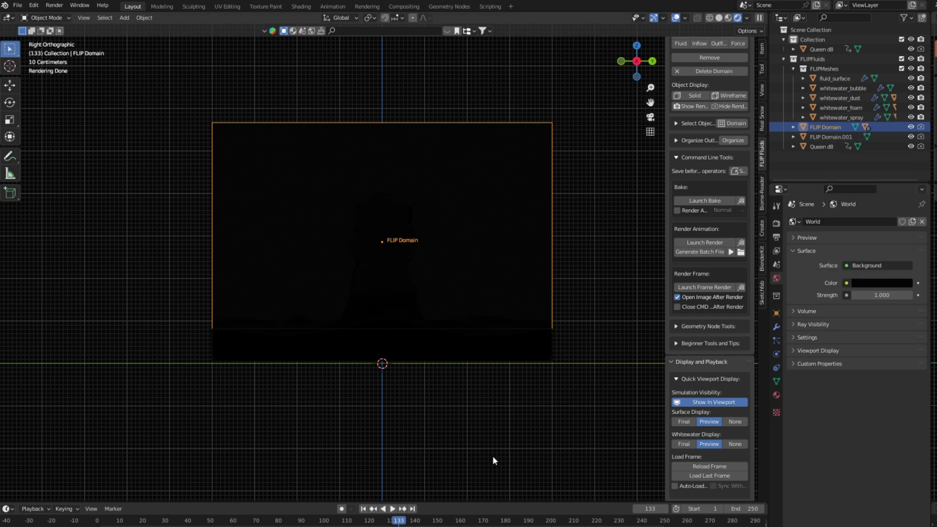
- Add a point light and raise it, then delete it
key("shift+a")
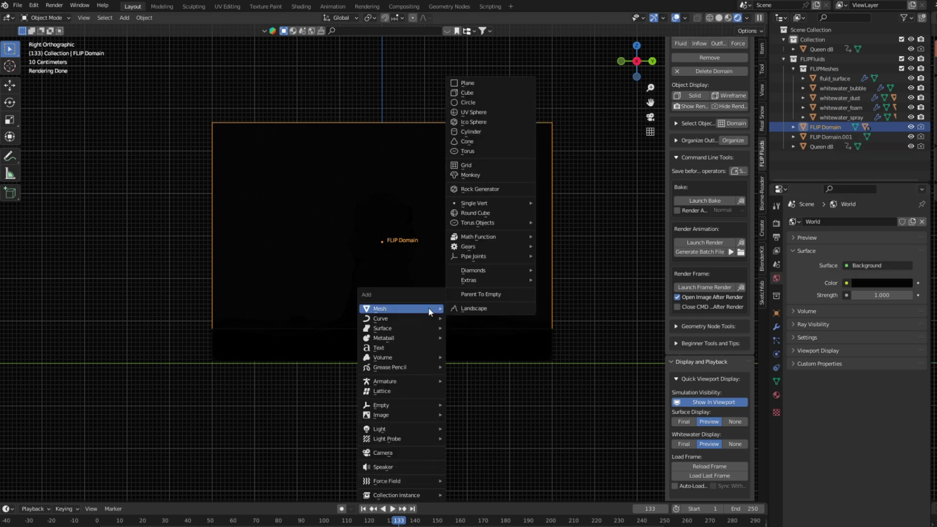
mouse_move(425, 429)
left_click(470, 428)
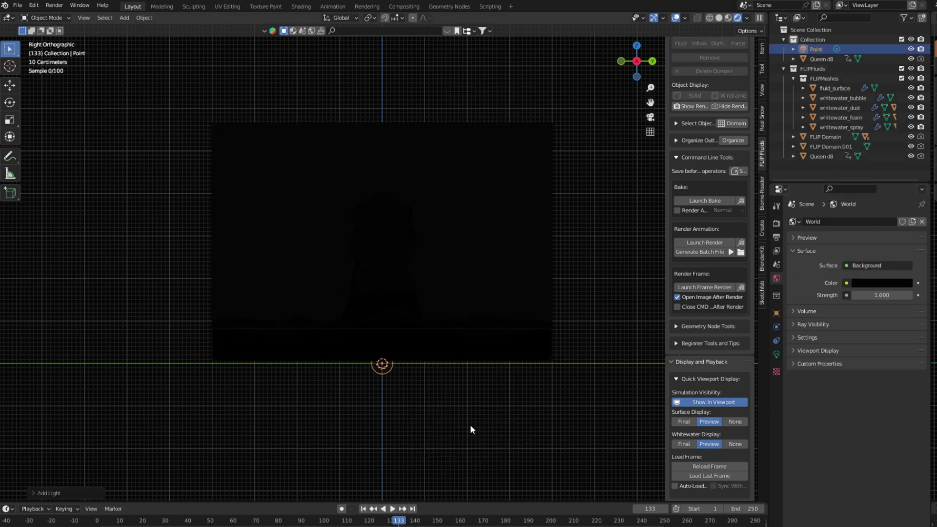
key("g")
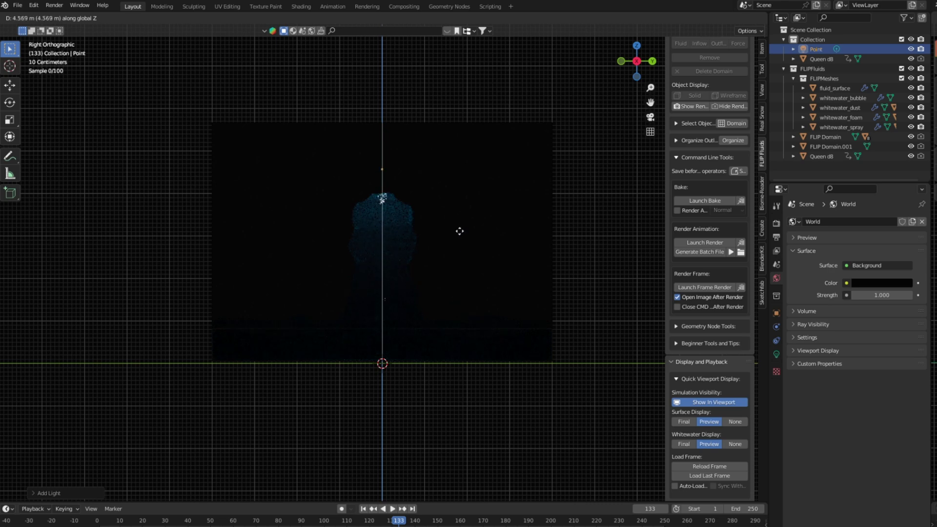
left_click(456, 219)
middle_click_drag(456, 220, 419, 239)
key("Delete")
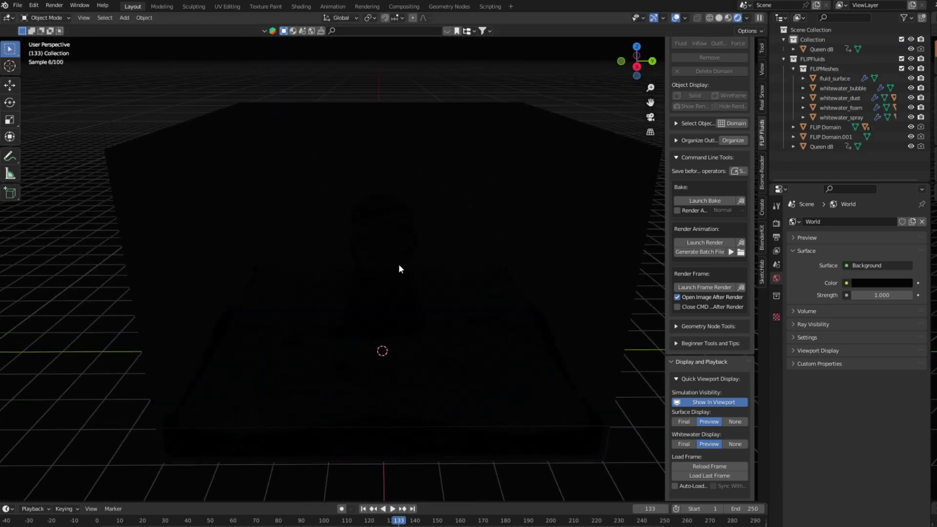
- Add an area light and raise it along Z above the queen, viewed in wireframe from the side
key("shift+a")
mouse_move(389, 287)
left_click(429, 316)
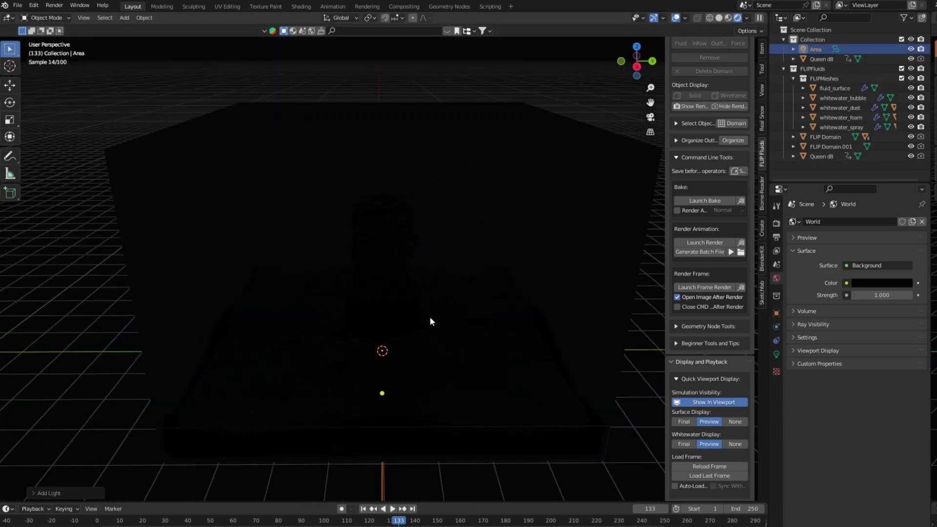
key("g")
key("z")
left_click(413, 128)
key("KP_3")
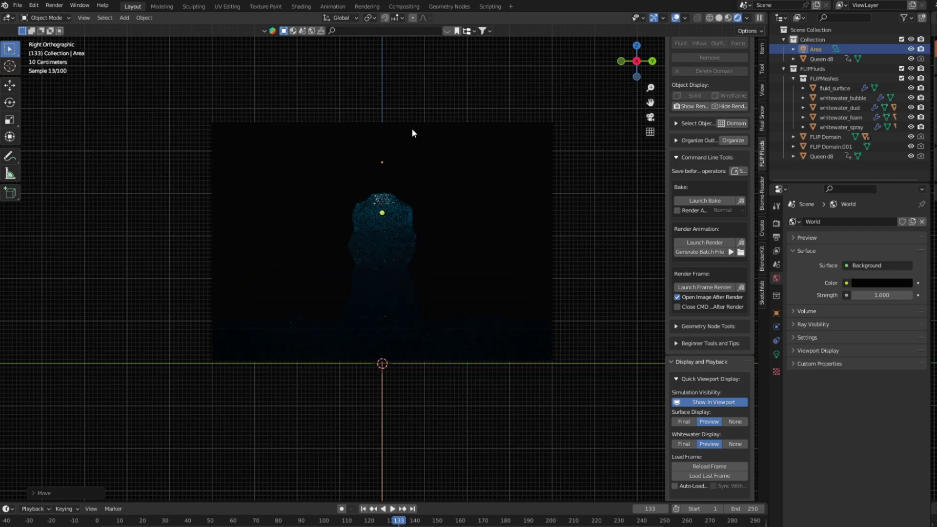
left_click(708, 19)
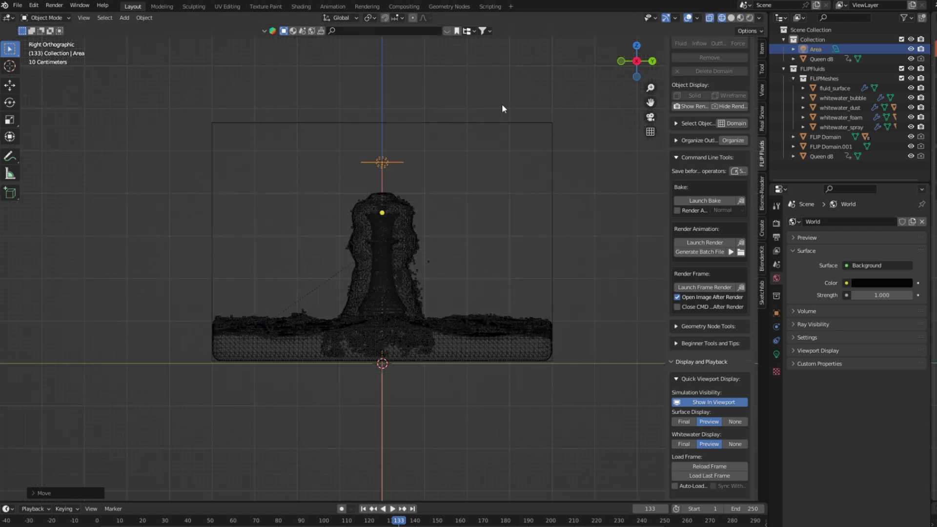
- Lift the area light higher on Z and scale it up
key("g")
key("z")
left_click(505, 77)
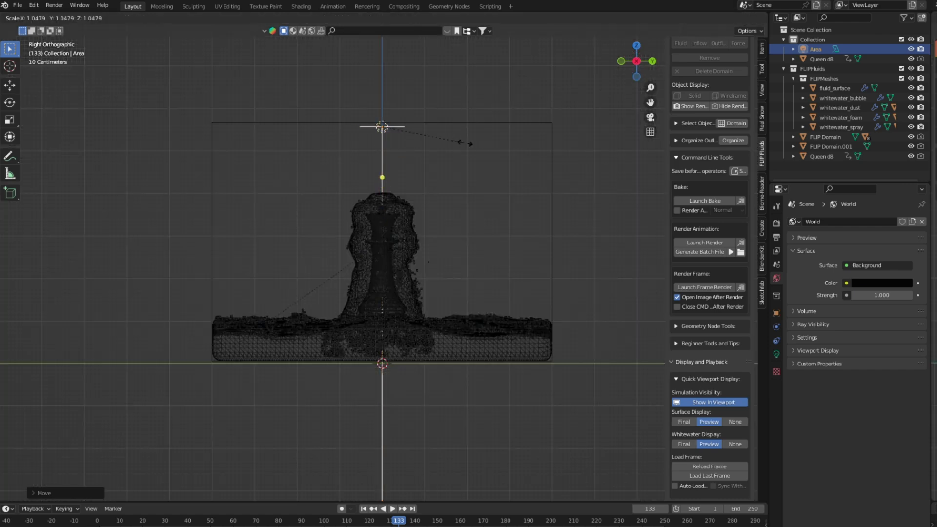
key("s")
left_click(581, 209)
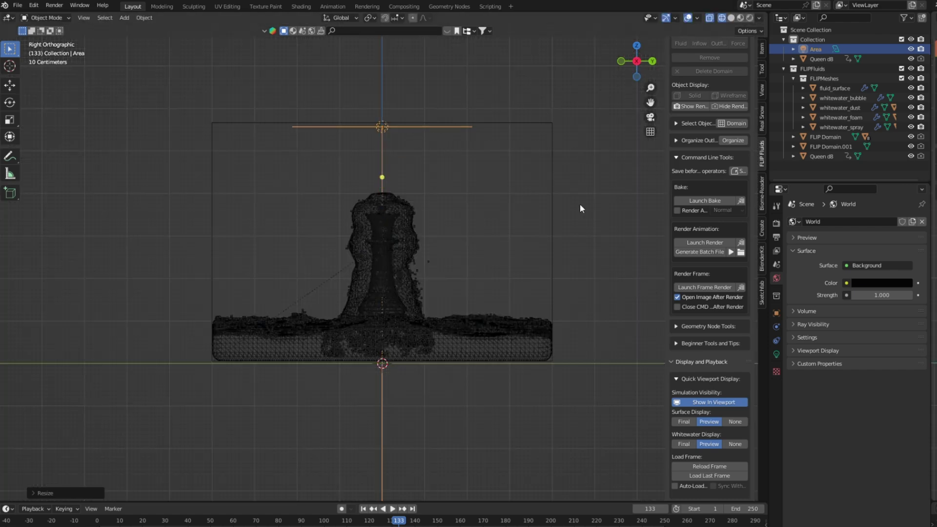
- Set the area light's power to 250 W and preview the lit splash in rendered shading
left_click(777, 355)
left_click(868, 288)
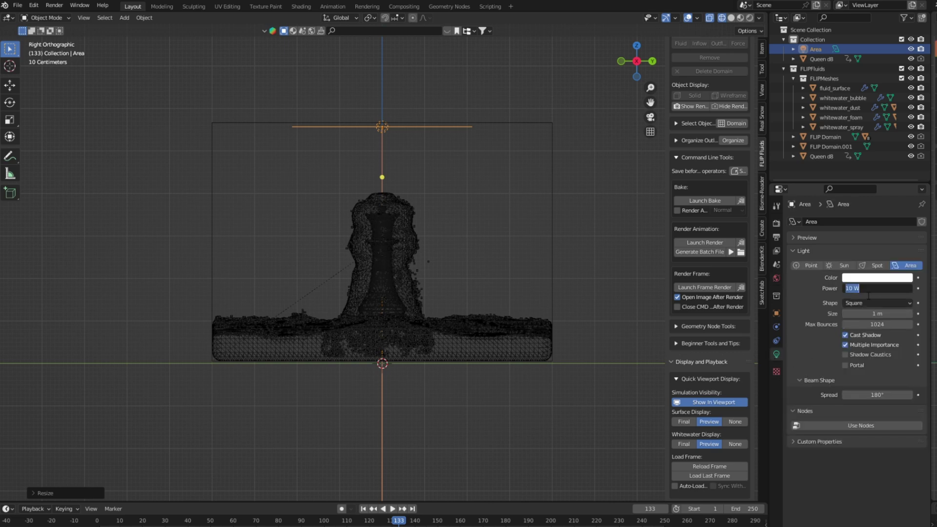
type("250")
key("Return")
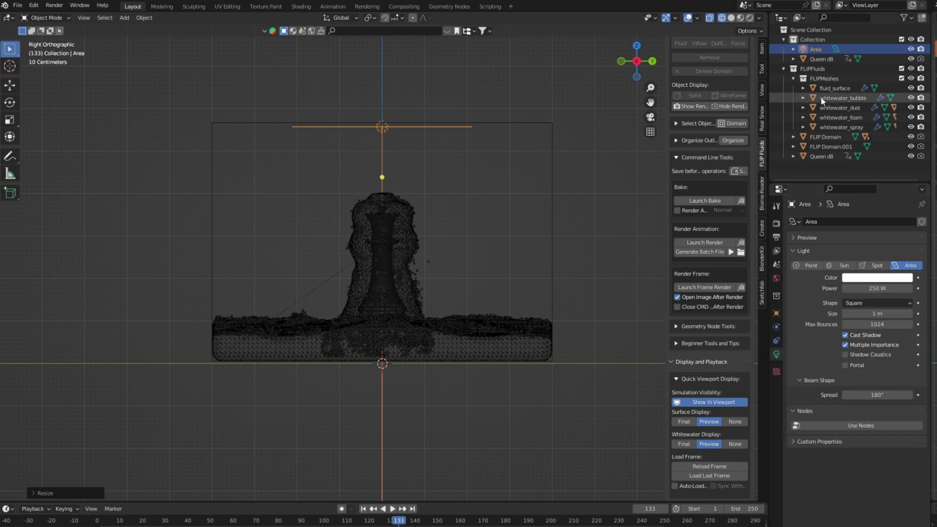
key("shift+z")
scroll(481, 157, "down", 3)
middle_click_drag(481, 156, 434, 235)
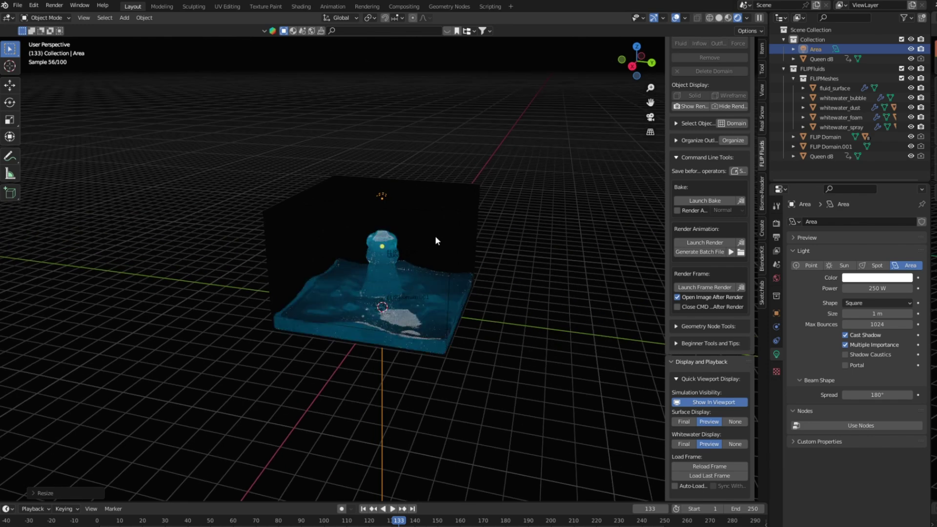
key("KP_3")
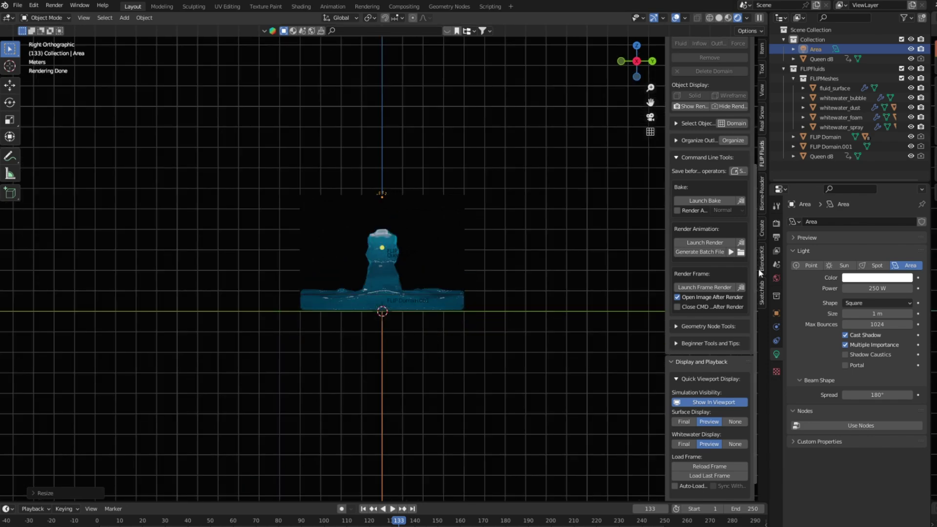
- Duplicate the area light, slide it right along Y, and tilt it toward the splash
key("shift+d")
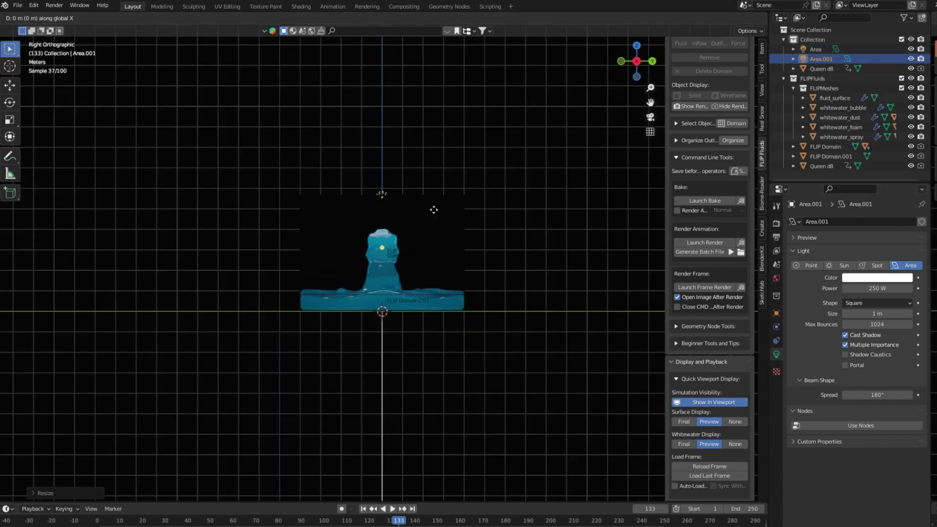
key("y")
left_click(635, 207)
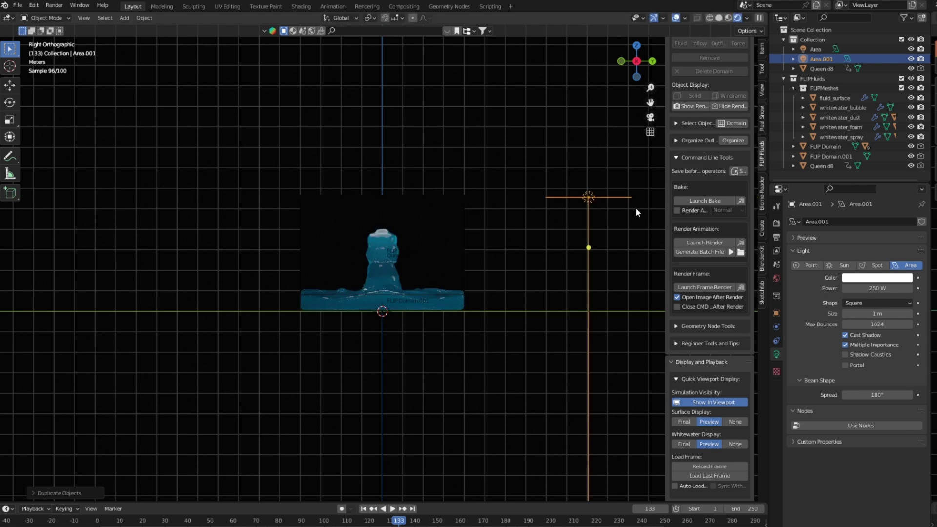
key("r")
key("x")
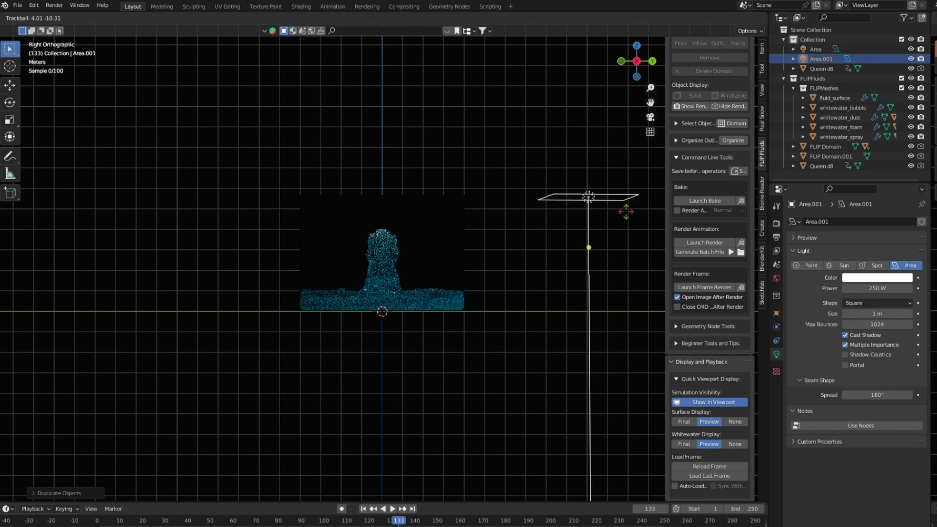
left_click(620, 213)
key("r")
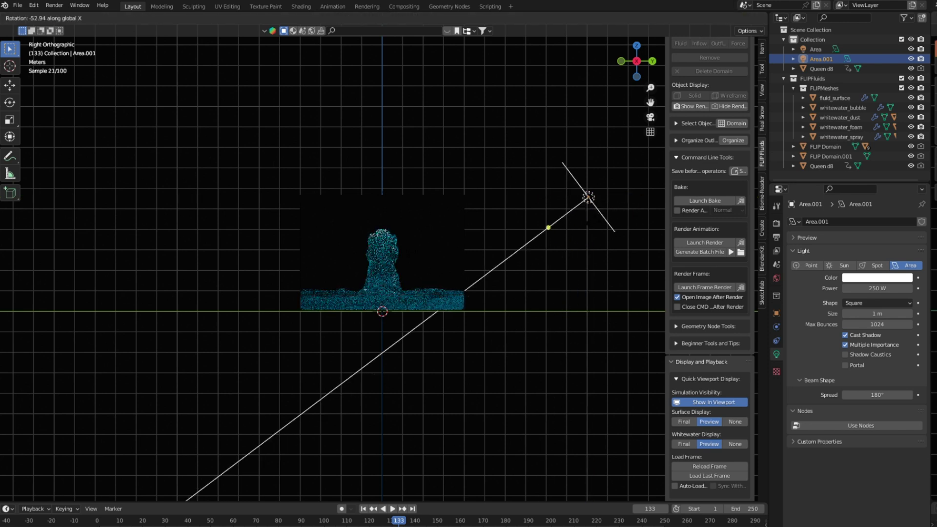
left_click(595, 224)
- Move the duplicate light nearer the splash and rotate it again about X
key("g")
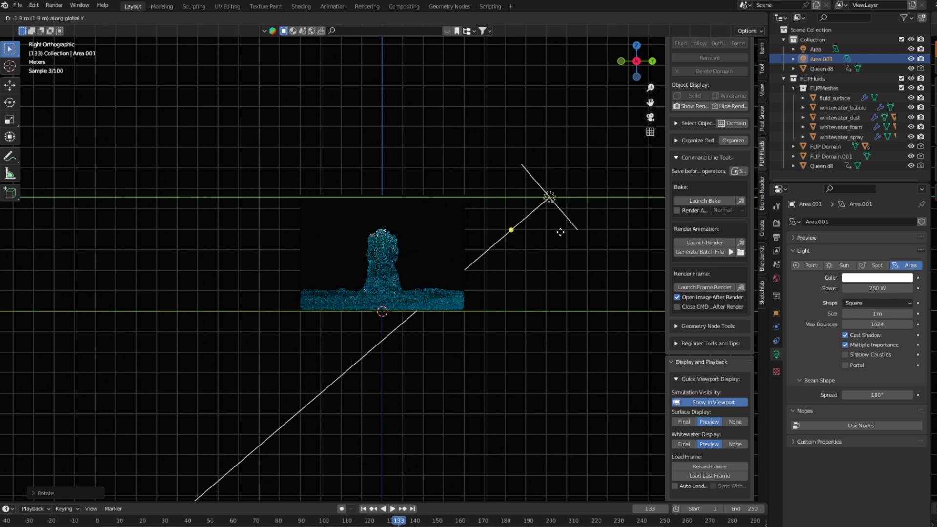
left_click(542, 230)
key("r")
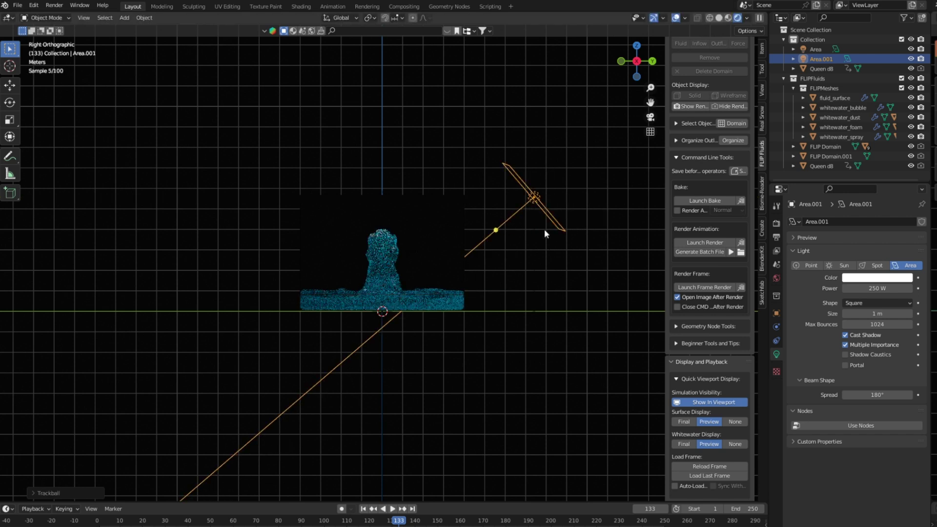
key("y")
key("x")
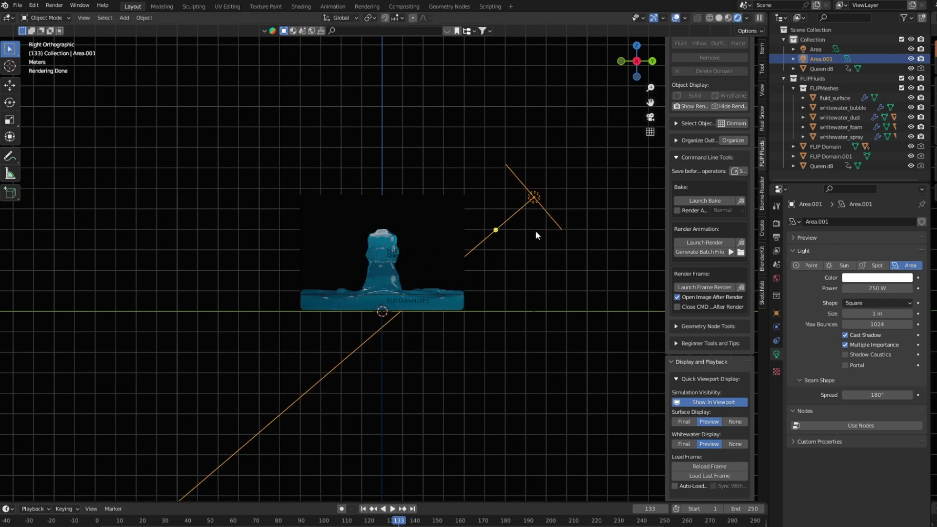
- Duplicate the light to the opposite side along Y and tilt it about X toward the splash
left_click(528, 232)
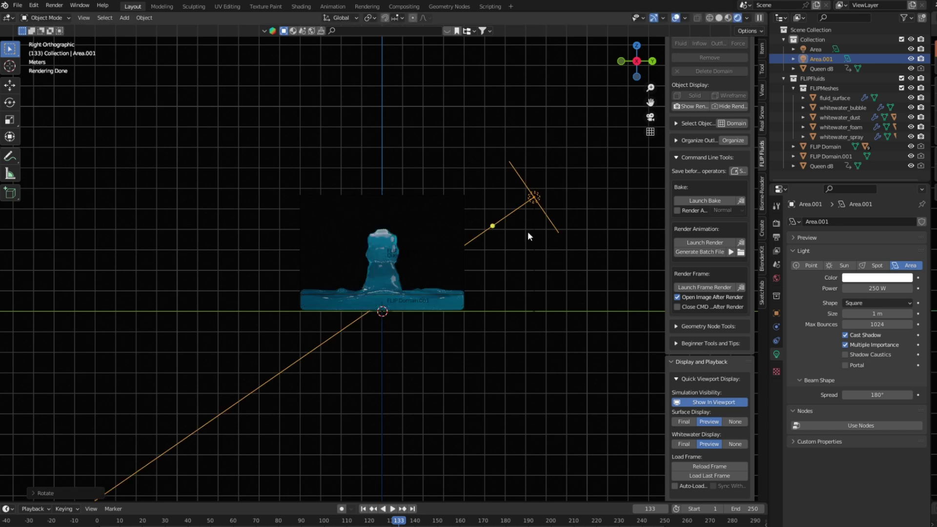
middle_click_drag(528, 231, 531, 261)
key("shift+d")
key("y")
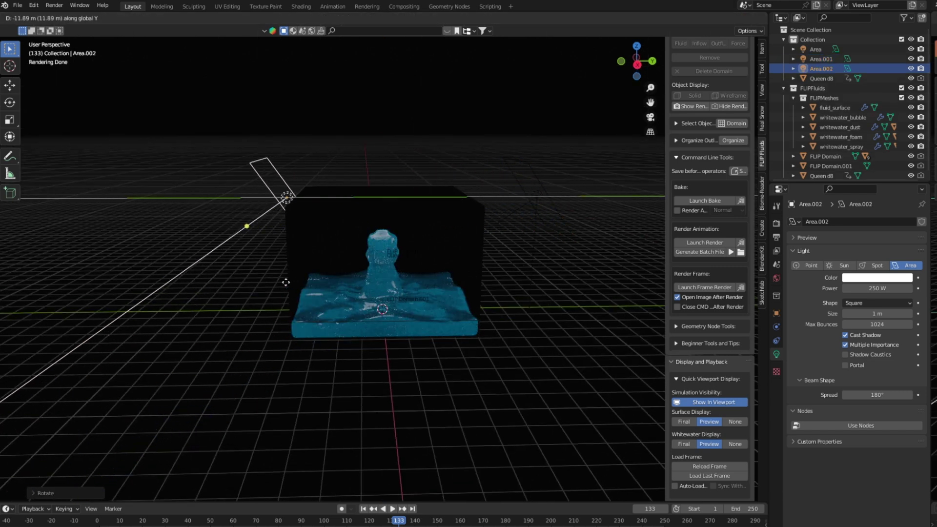
left_click(271, 279)
key("r")
key("y")
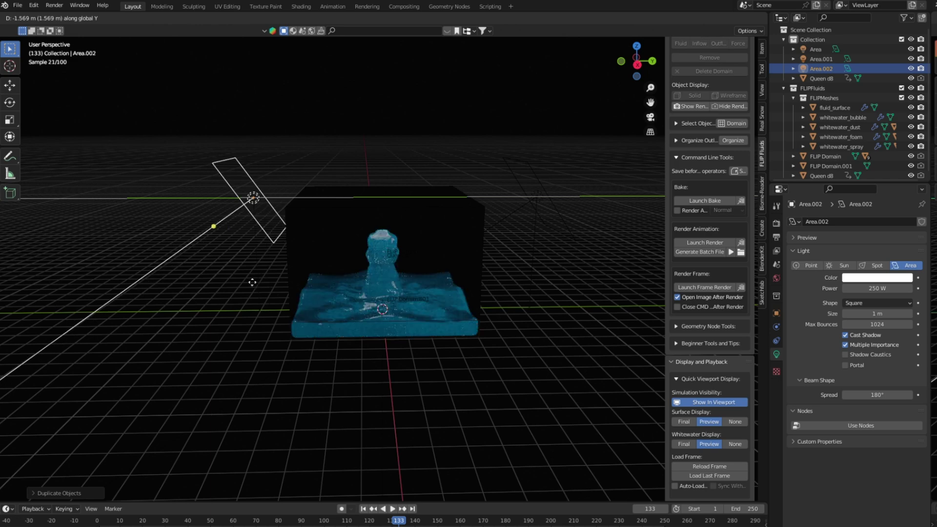
key("x")
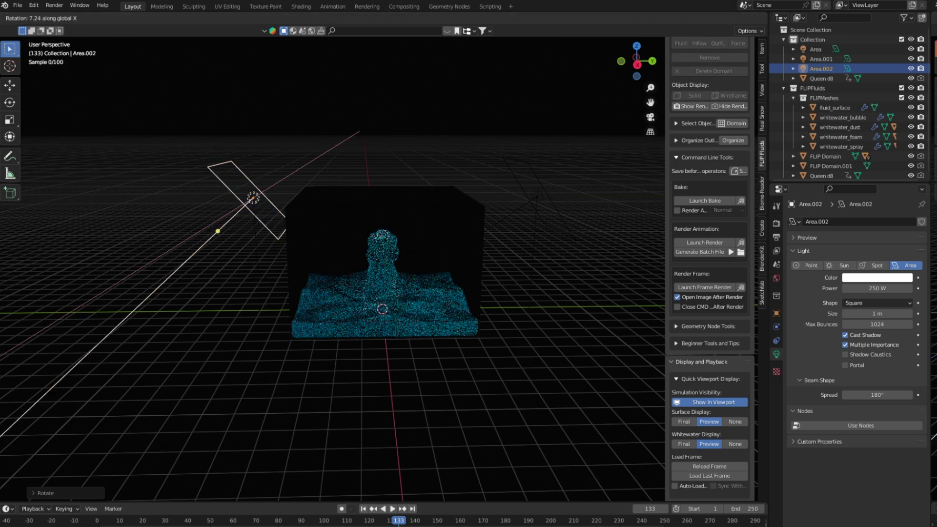
left_click(406, 168)
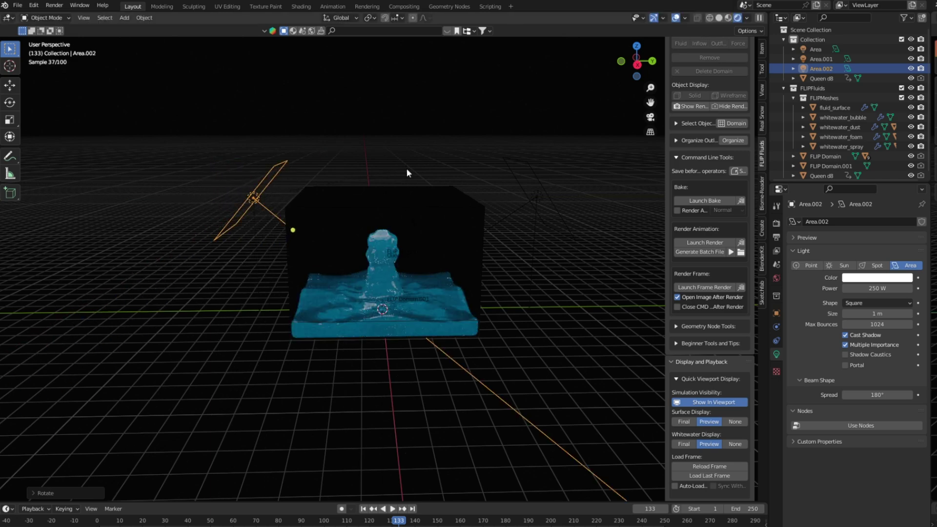
- Fine-tune Area.002's position in the wireframe side view, then check it in rendered shading
key("KP_3")
left_click(709, 18)
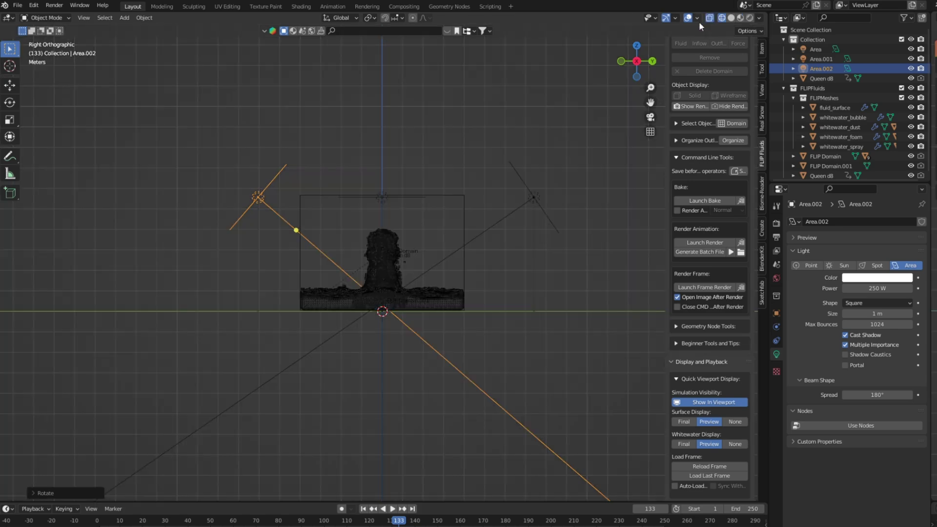
key("g")
left_click(498, 170)
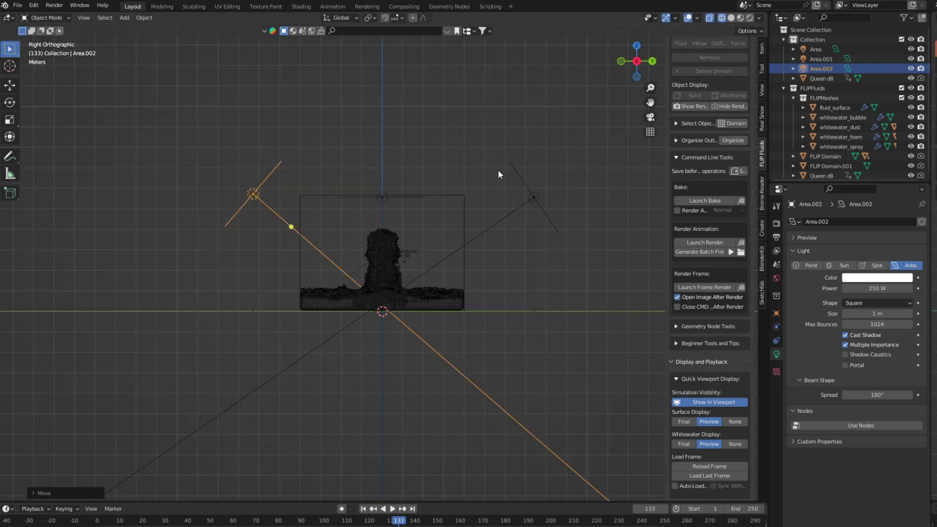
left_click(740, 18)
scroll(494, 287, "up", 3)
mouse_move(496, 290)
middle_mouse_down()
mouse_move(446, 341)
mouse_move(490, 349)
middle_mouse_up()
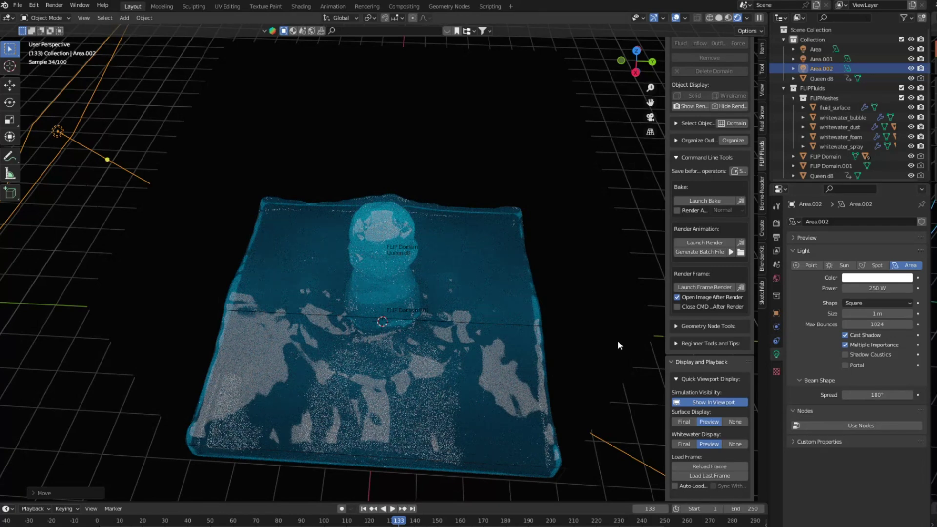
key("KP_3")
scroll(617, 341, "down", 4)
key("shift+a")
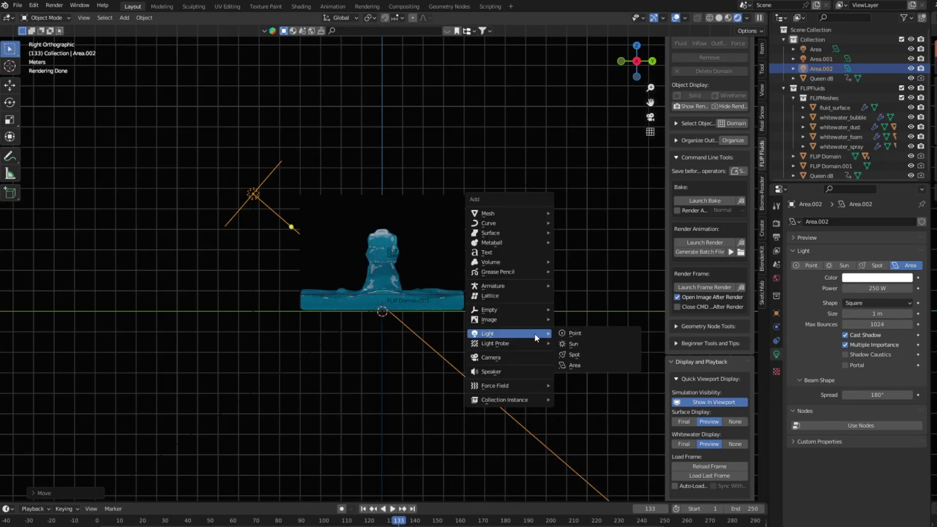
- Add a camera at X 18.543 m aligned to the right side view, keeping Z at 2.3684 m
left_click(537, 359)
key("KP_0")
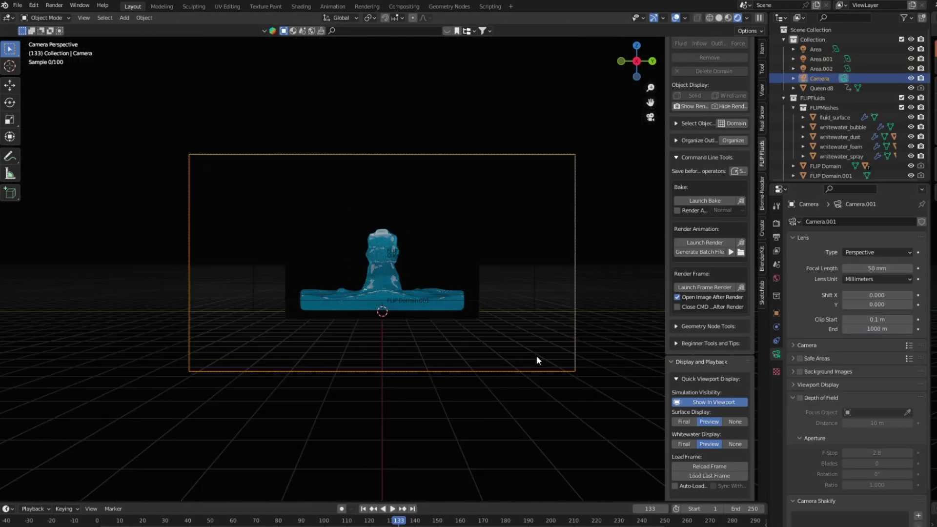
left_click(776, 313)
left_click_drag(872, 252, 847, 252)
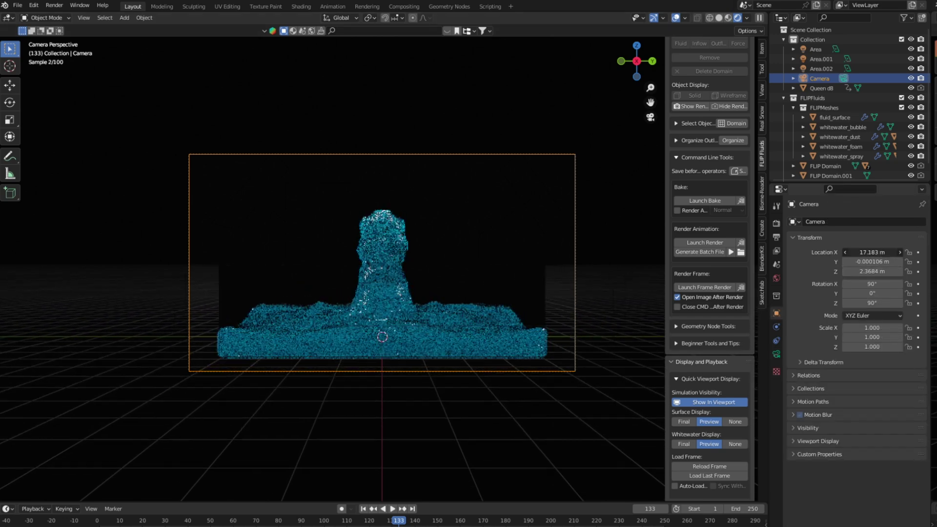
middle_click_drag(500, 344, 470, 384)
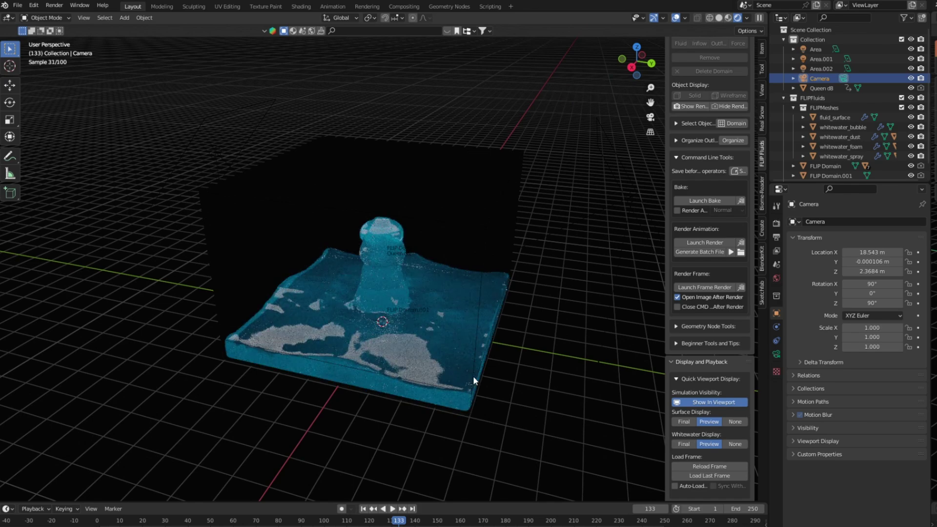
key("ctrl+alt+KP_0")
key("KP_3")
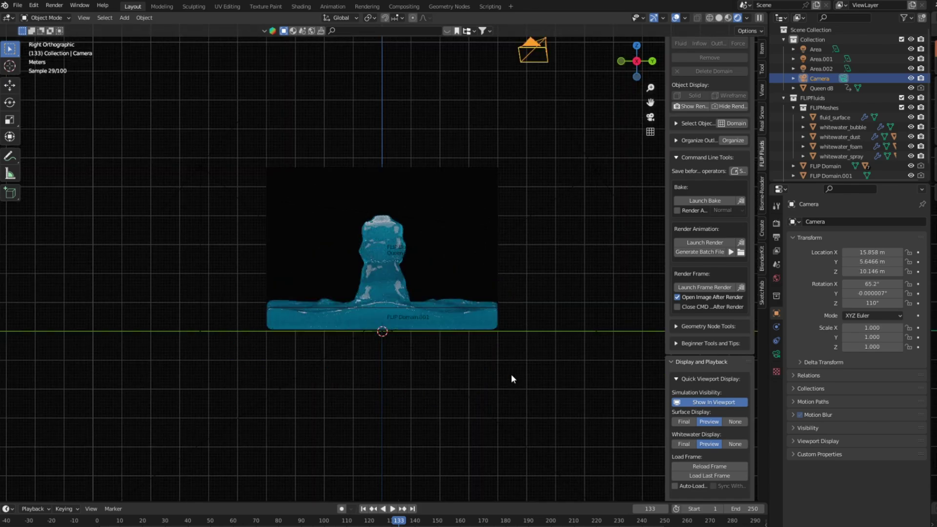
key("ctrl+alt+KP_0")
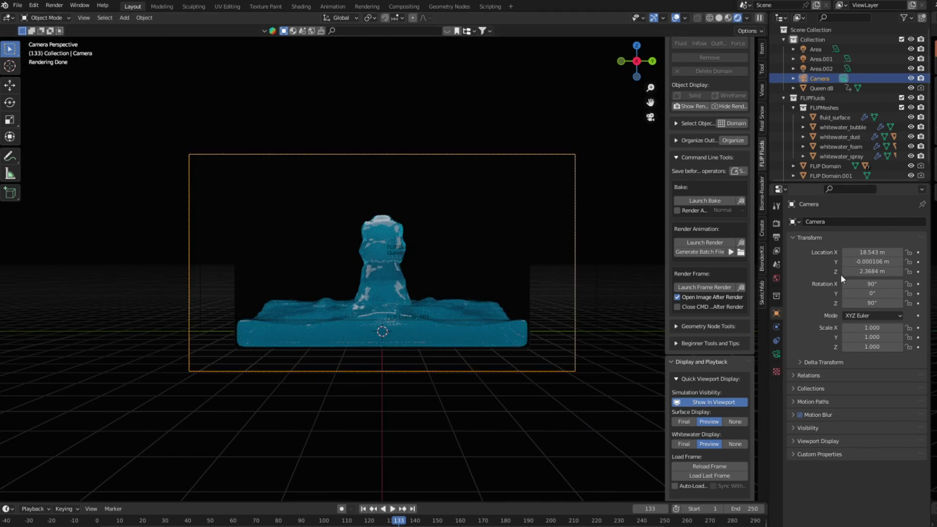
left_click_drag(847, 272, 863, 273)
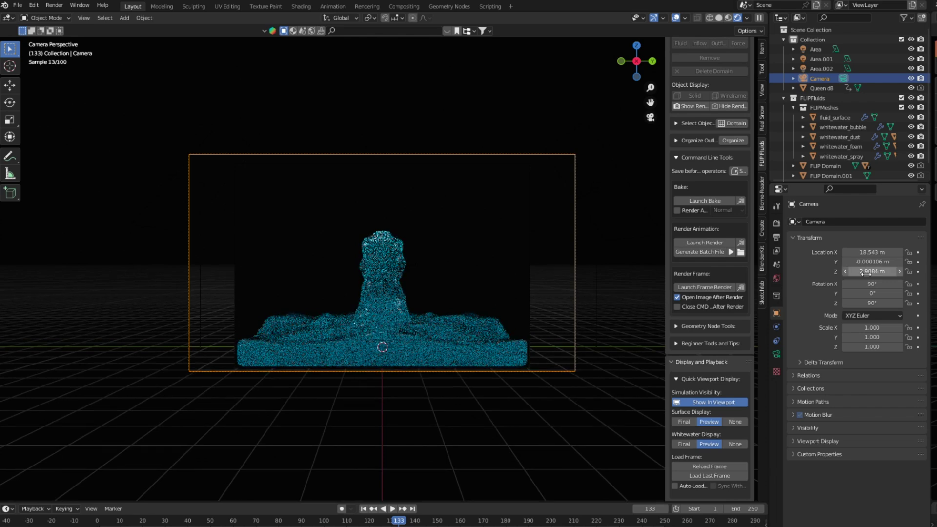
key("ctrl+z")
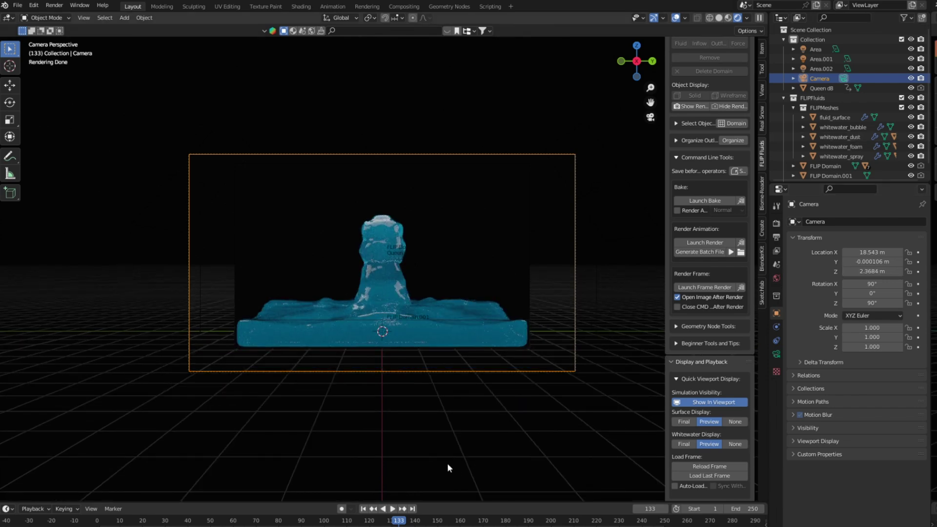
- Render a still of the current frame, zoom in and out on it, then close the result
left_click(54, 5)
left_click(74, 17)
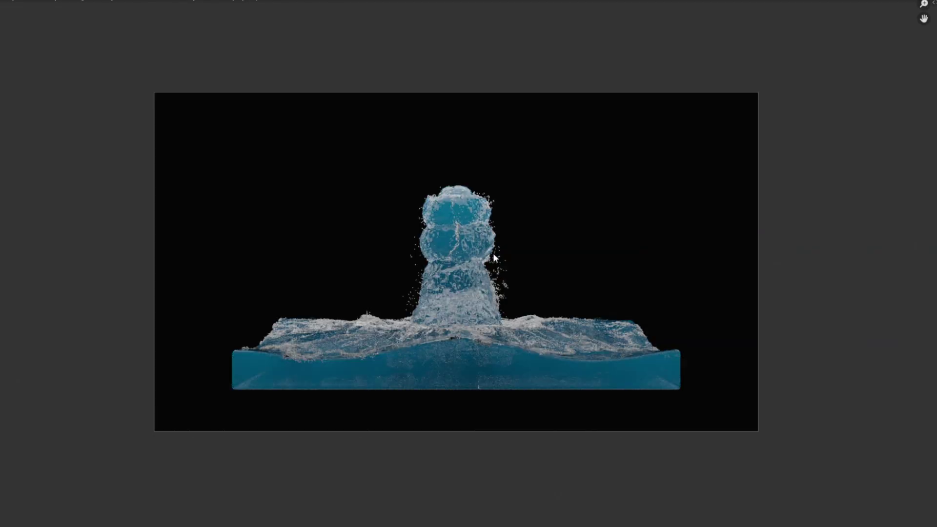
scroll(473, 282, "up", 1)
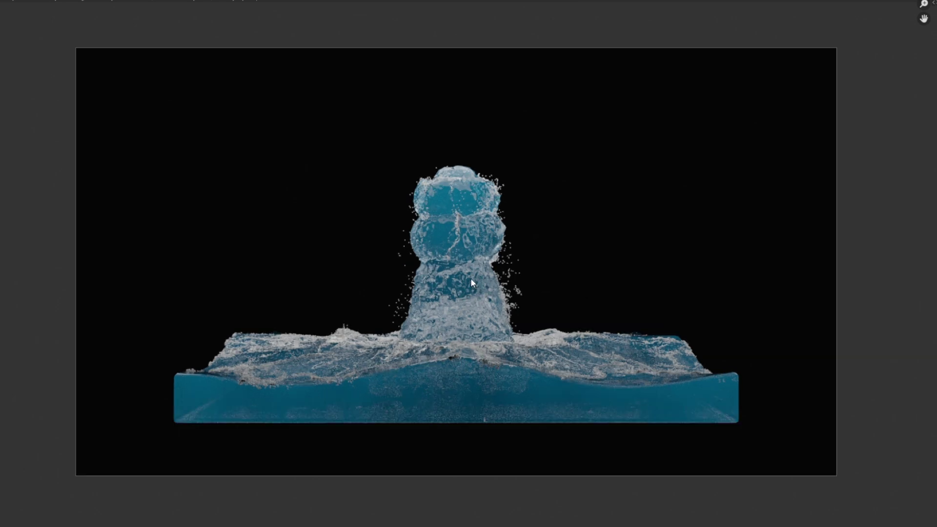
scroll(471, 281, "down", 1)
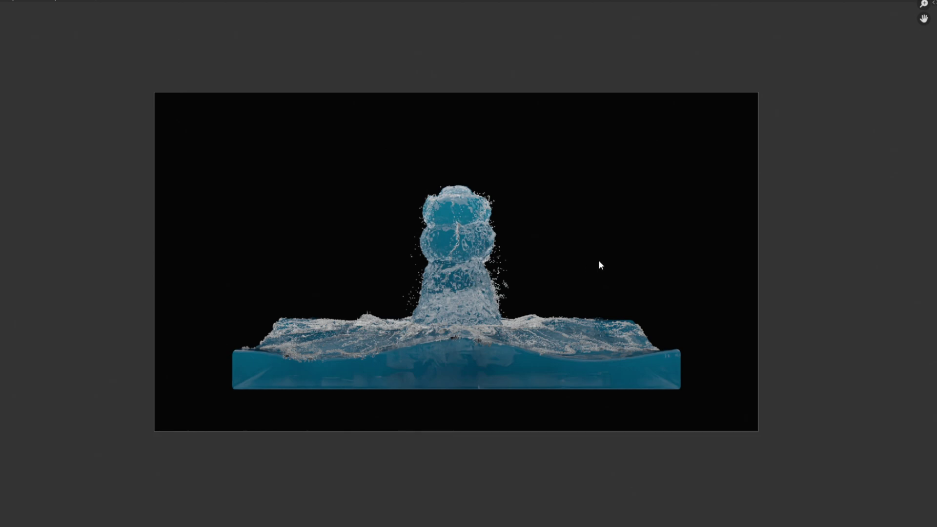
key("Escape")
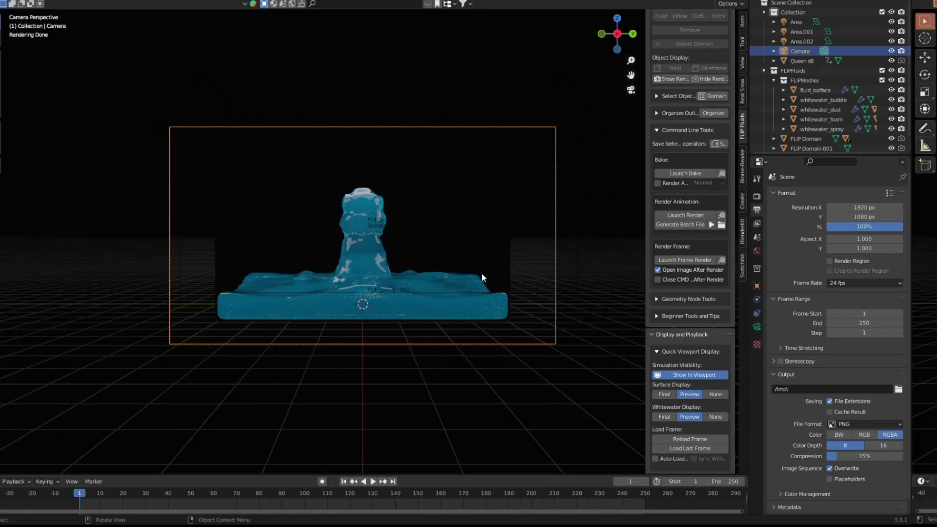
- Set the output Resolution X to 1080 px
middle_click_drag(481, 272, 400, 312)
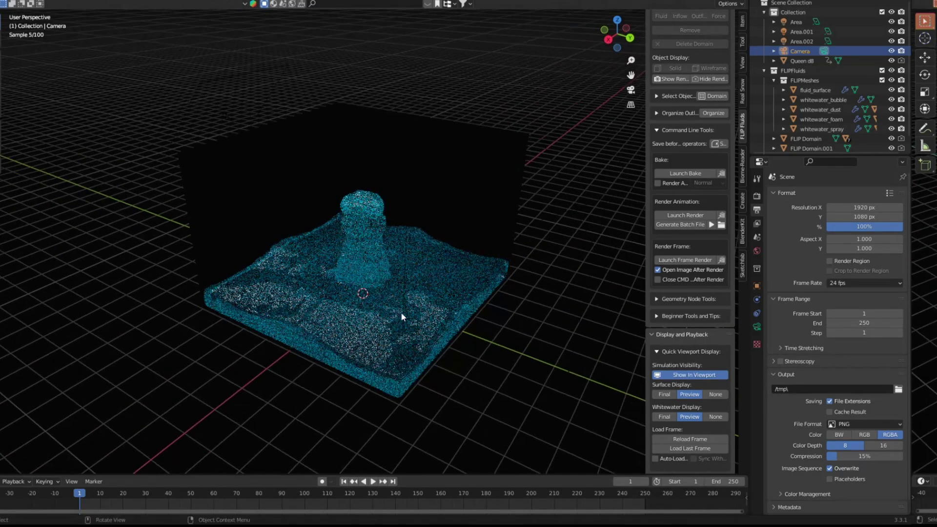
left_click(830, 209)
type("1080")
key("Return")
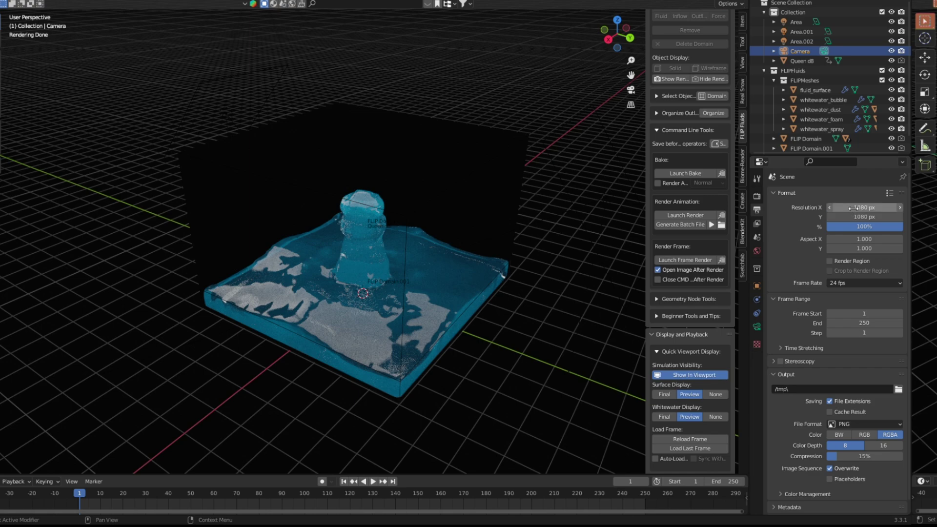
- Align the camera to a new angled view of the fluid and shift it into place
key("KP_0")
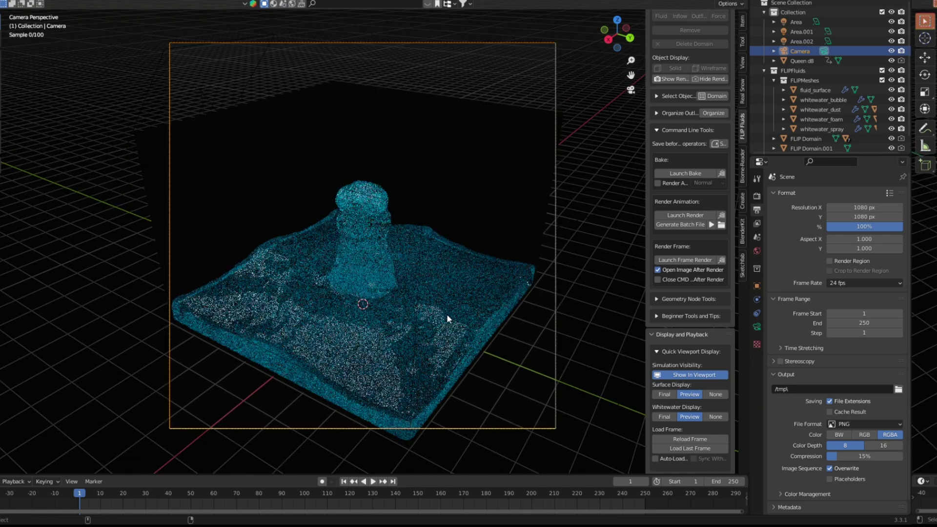
middle_click_drag(455, 283, 409, 322)
key("ctrl+alt+KP_0")
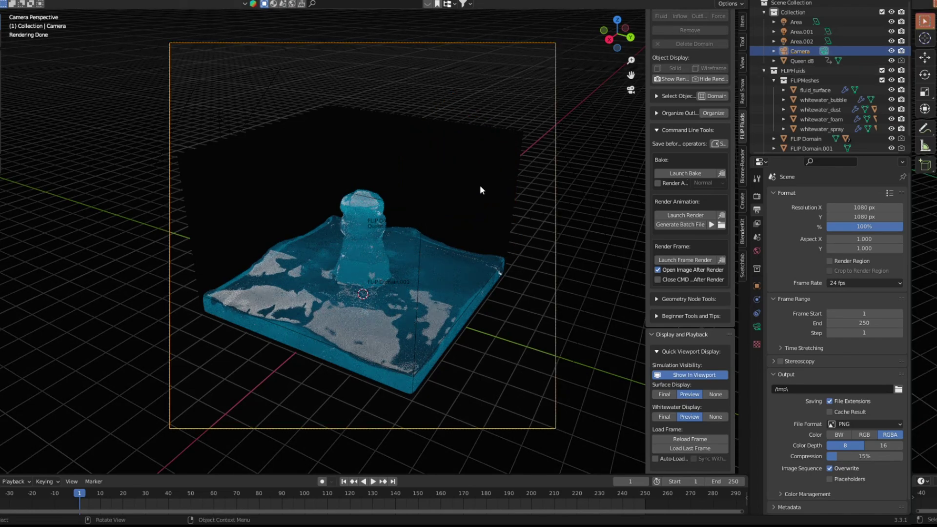
key("g")
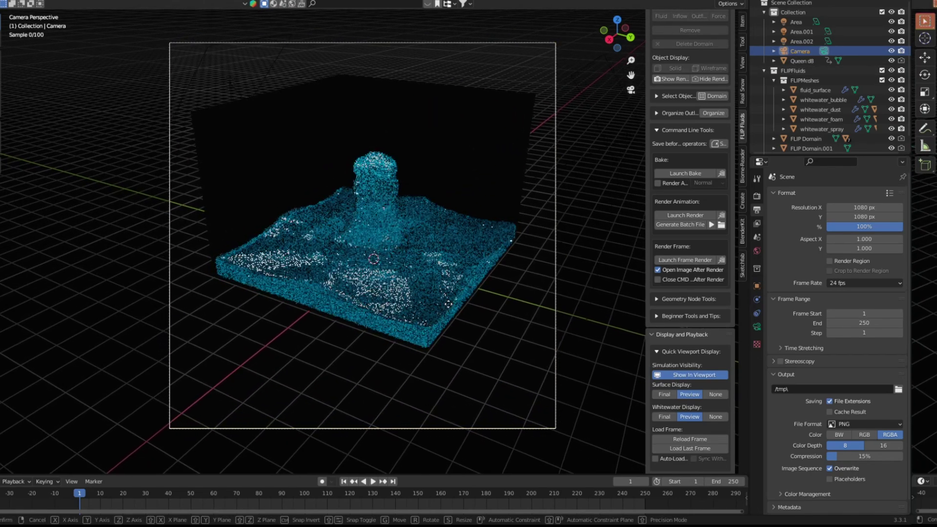
key("Return")
- Set the camera's Passepartout to 1.000 and move the camera to reframe the shot
left_click(757, 325)
left_click(774, 359)
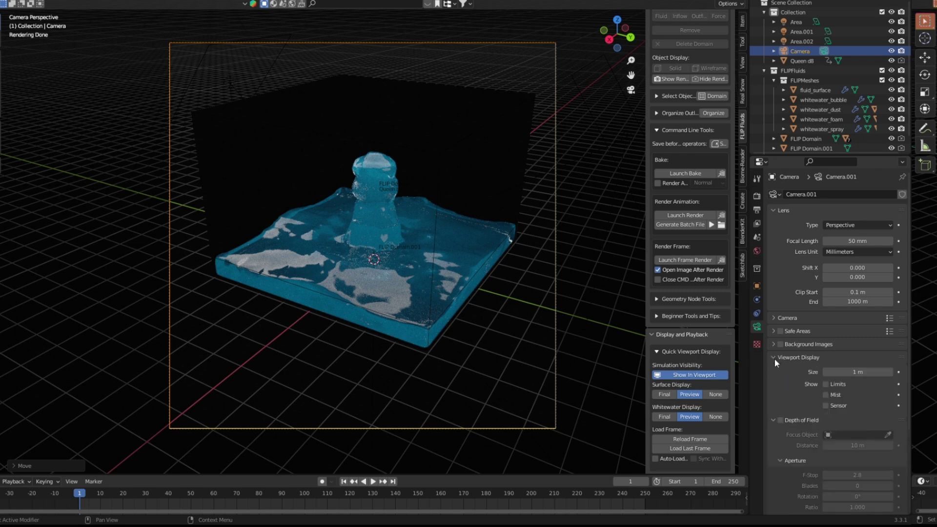
left_click_drag(859, 429, 894, 428)
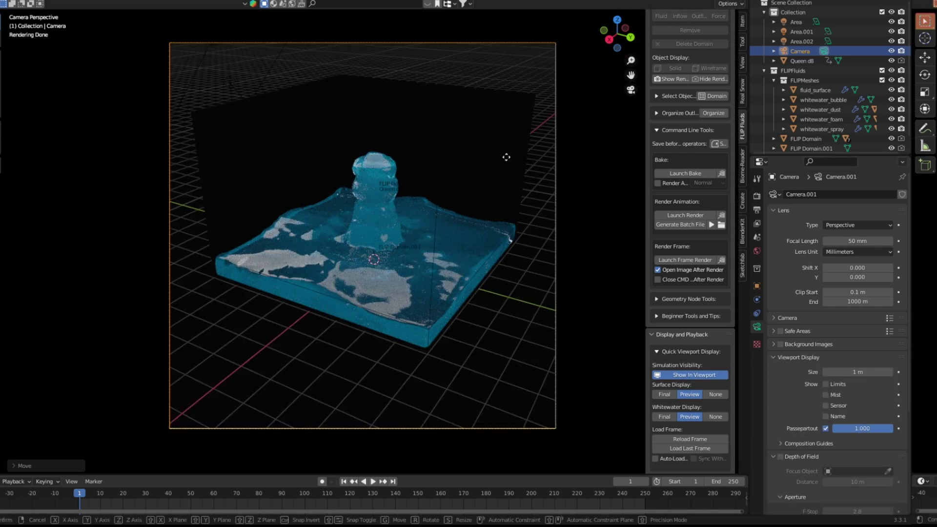
key("g")
left_click(526, 146)
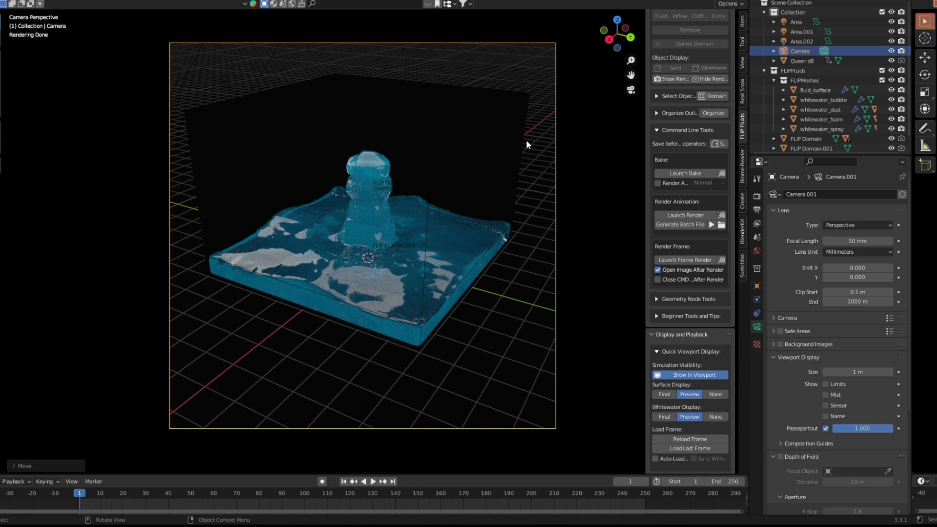
- Render frame 101 with F12 and zoom in and out of the square result
key("F12")
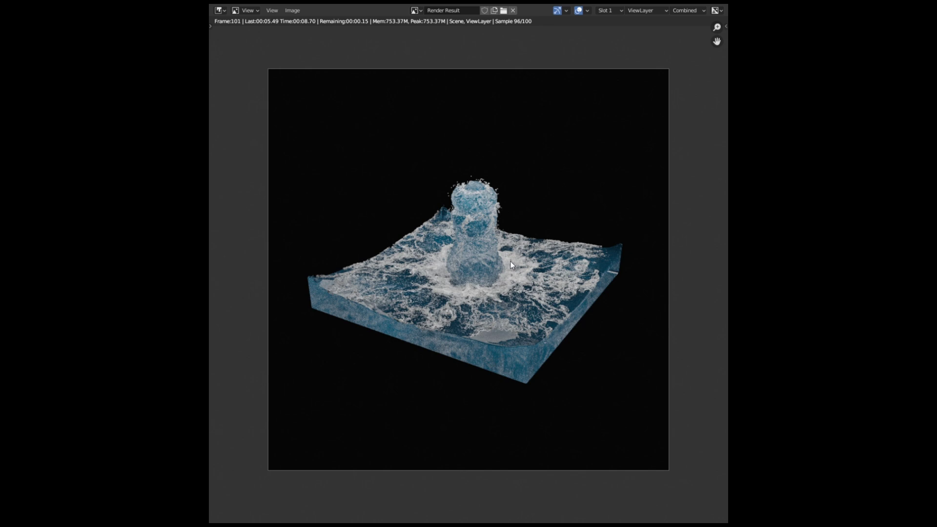
scroll(510, 262, "up", 3)
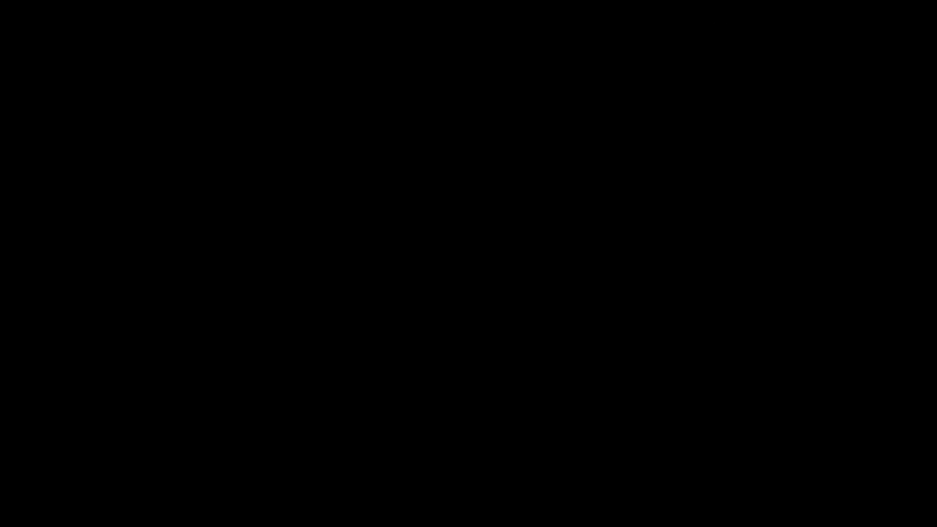
scroll(660, 346, "down", 1)
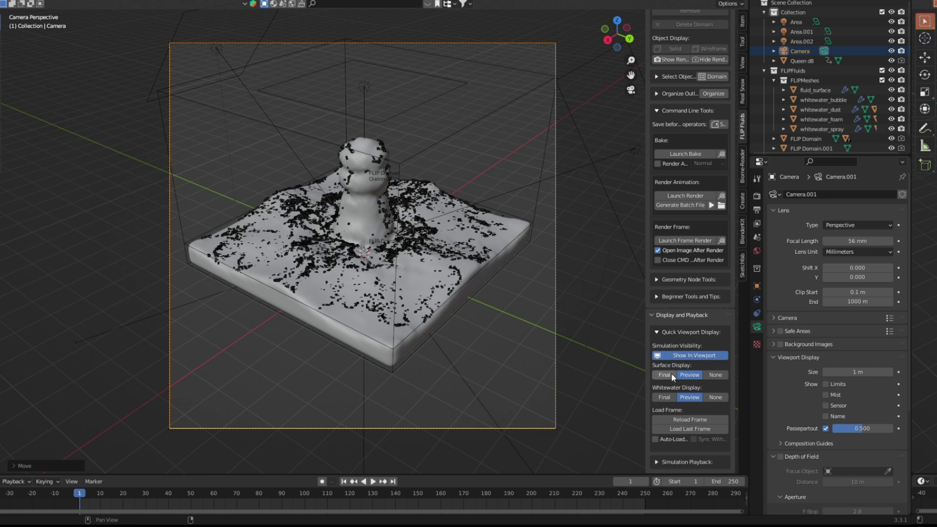
- Jump to frame 150, scrub to the end, then replay from the start and stop at frame 61
left_click(419, 497)
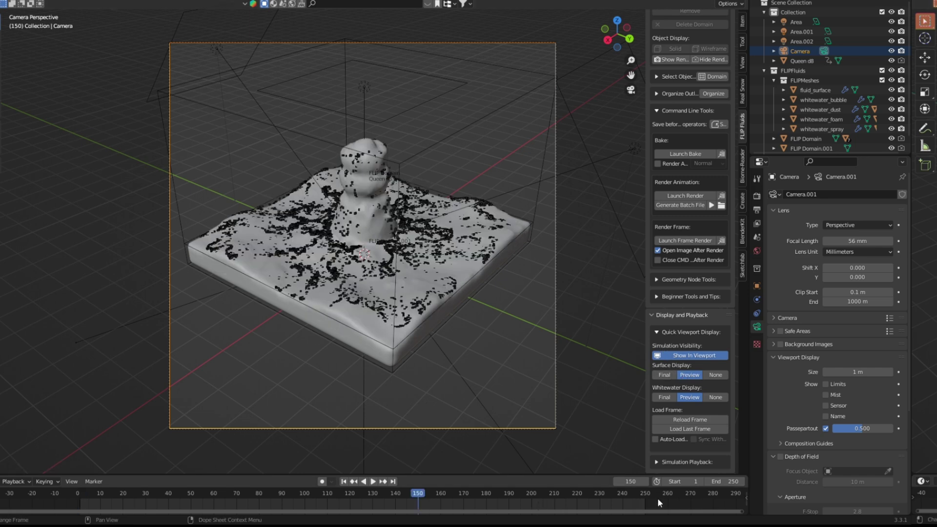
left_click_drag(600, 499, 646, 494)
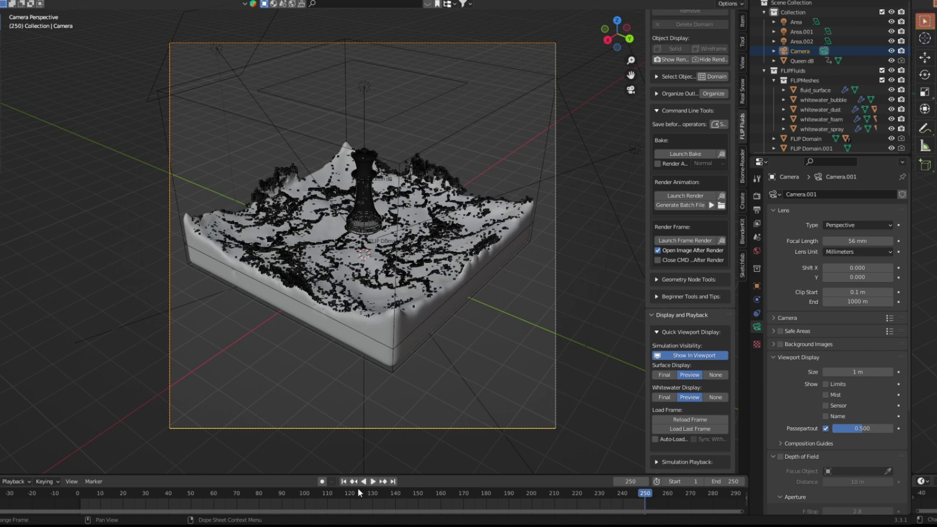
left_click(344, 482)
left_click(373, 481)
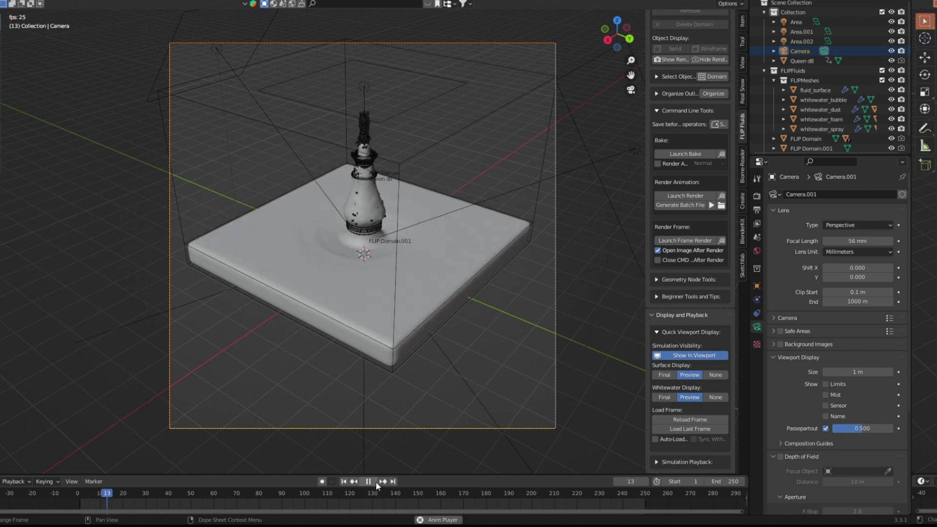
left_click(374, 481)
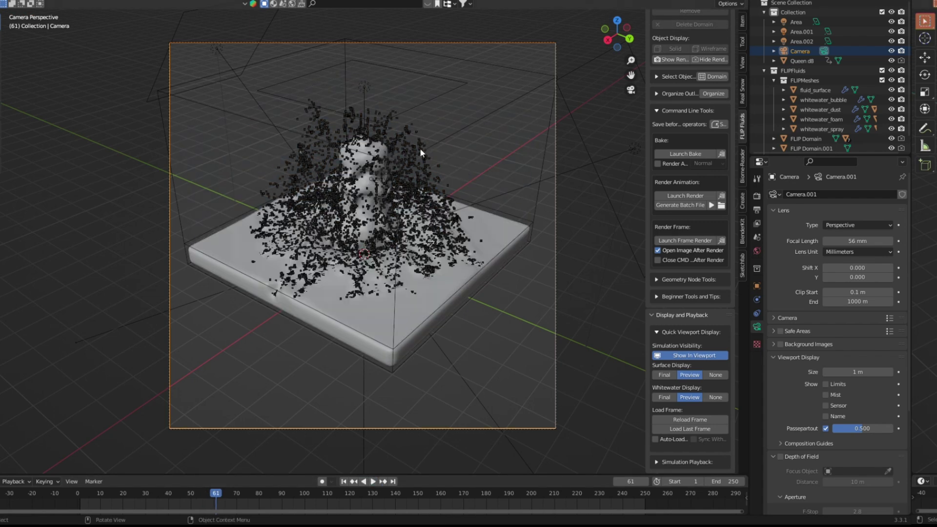
- Add a plane under the fluid and scale it up to the tray's footprint
key("KP_3")
key("shift+a")
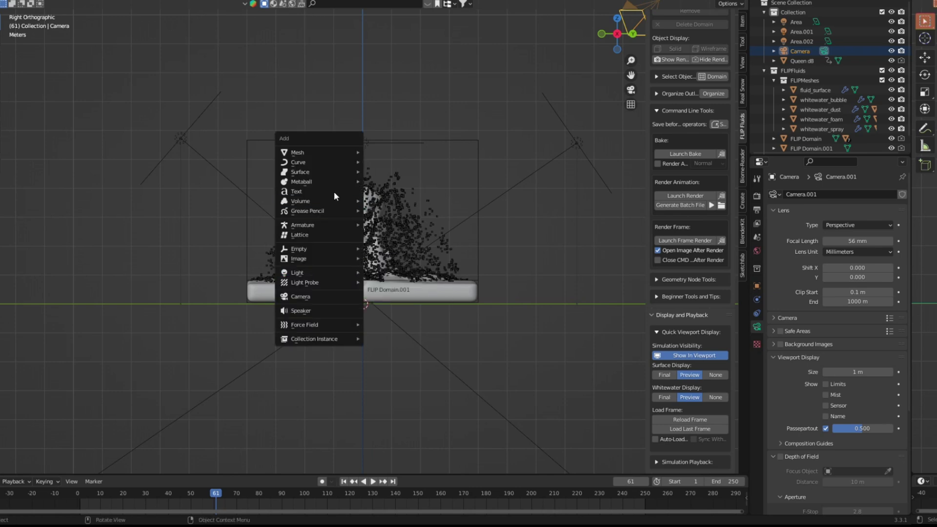
mouse_move(329, 154)
left_click(385, 151)
key("s")
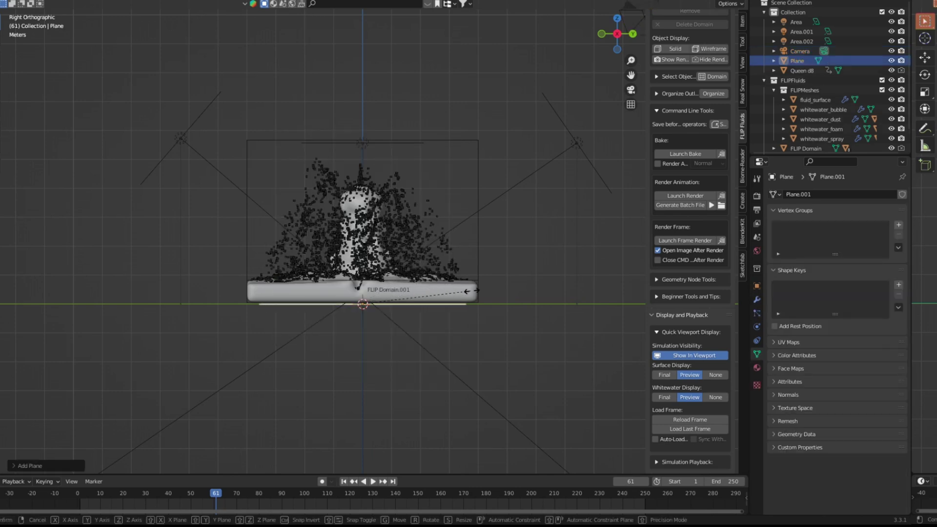
left_click(478, 291)
mouse_move(479, 291)
middle_mouse_down()
mouse_move(454, 299)
mouse_move(482, 309)
middle_mouse_up()
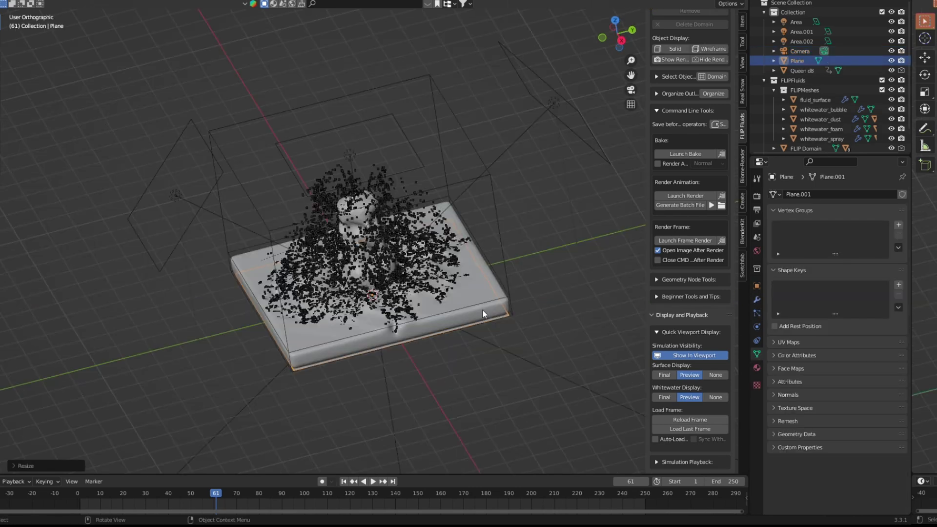
key("KP_7")
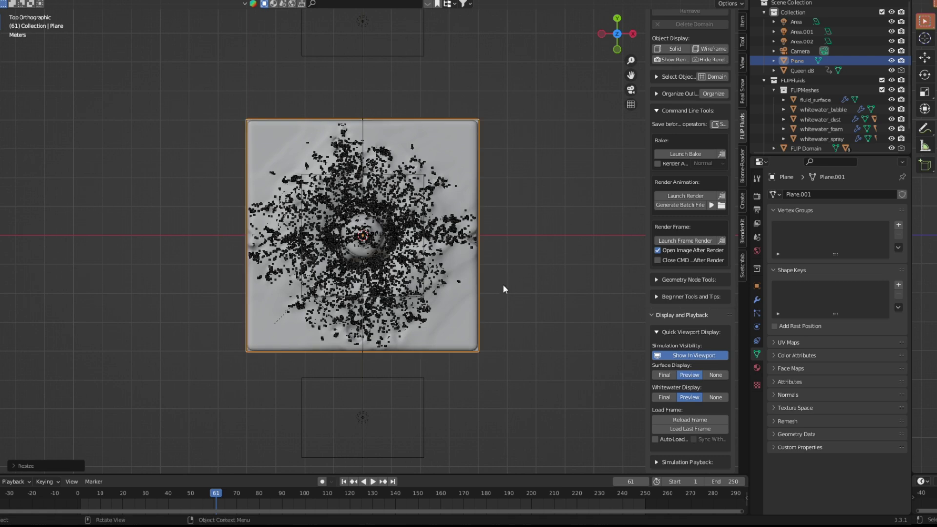
- Extrude the plane into a box and delete its top face
key("Tab")
key("e")
left_click(505, 288)
middle_click_drag(505, 288, 486, 272)
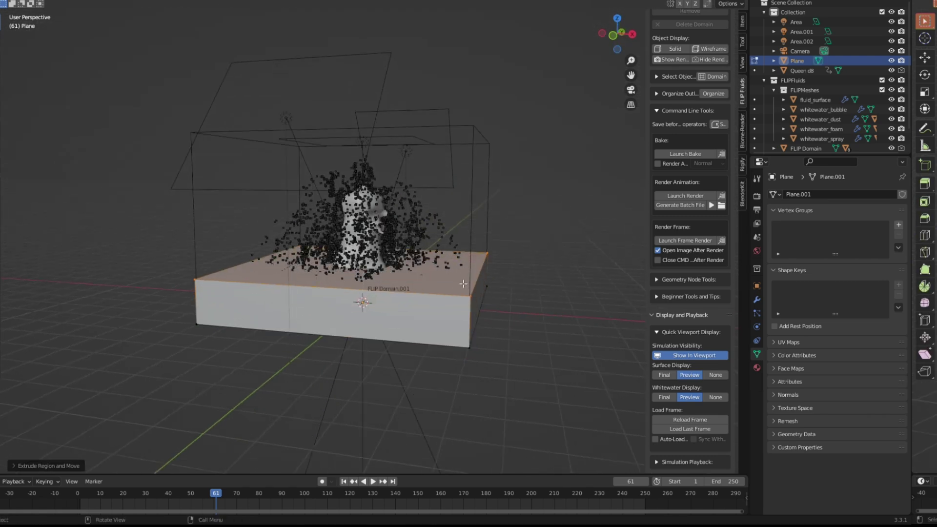
key("x")
left_click(454, 309)
key("Tab")
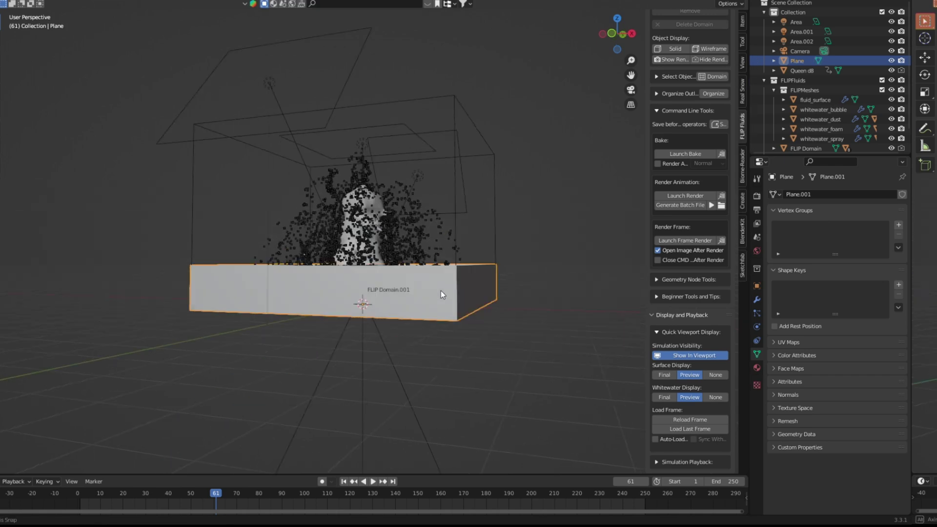
- Extrude the open rim straight up on Z to make taller tray walls
middle_click_drag(441, 290, 427, 267)
key("KP_0")
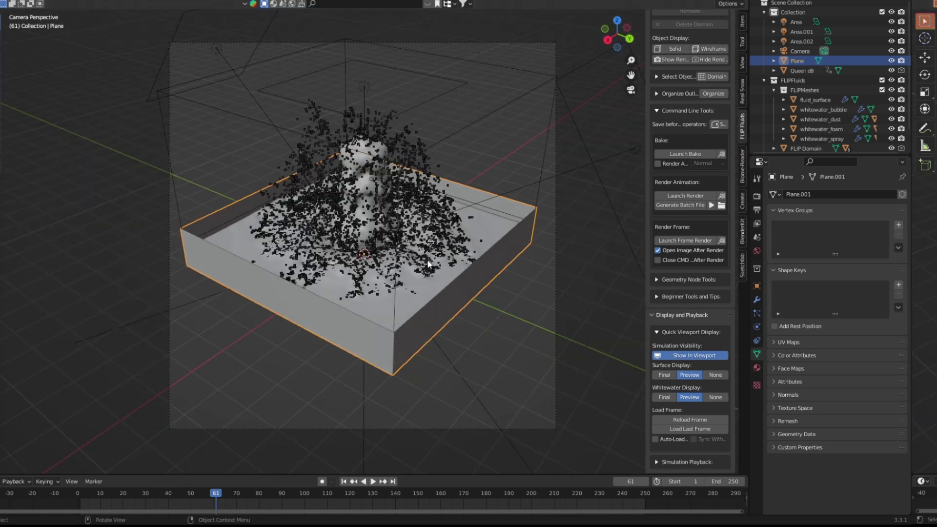
key("Tab")
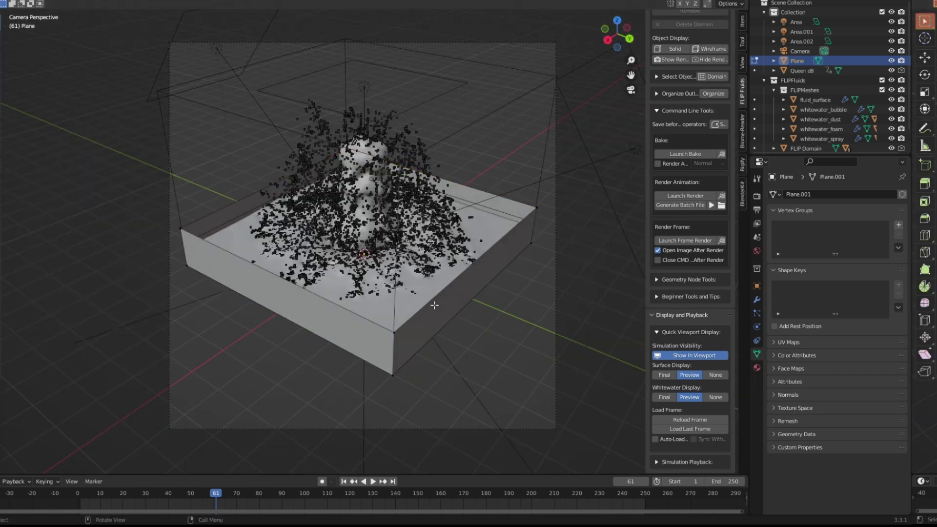
key("e")
key("z")
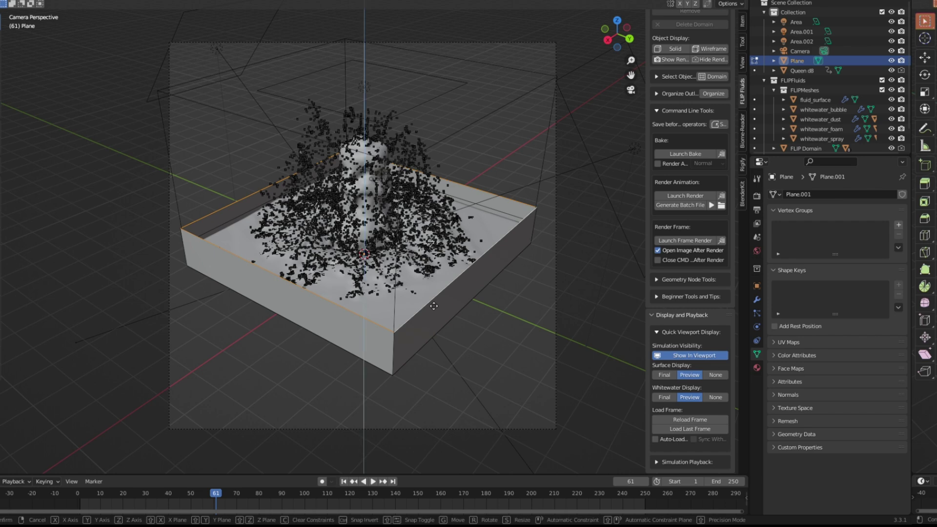
left_click(434, 264)
key("Tab")
- Assign the tray a new Material.002 using Glass BSDF, roughness 0.000 and IOR 1.300
key("z")
left_click(548, 205)
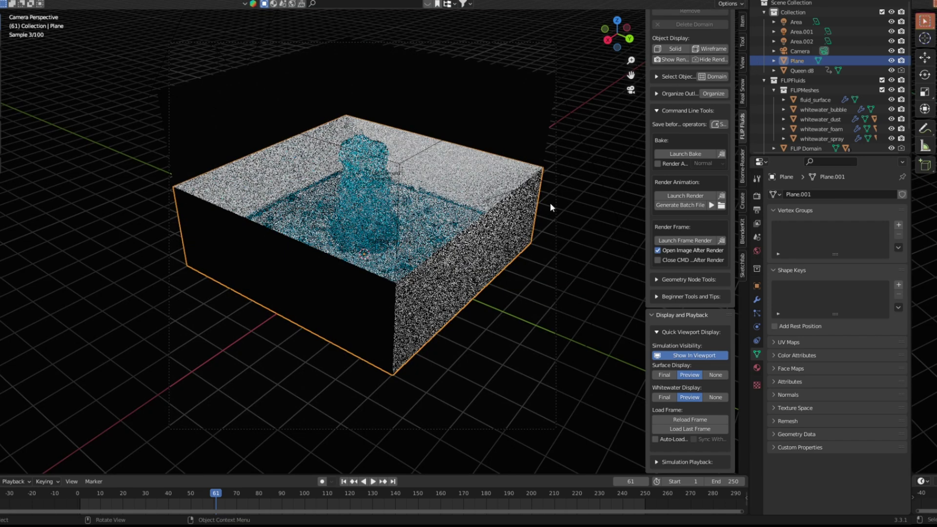
left_click(757, 367)
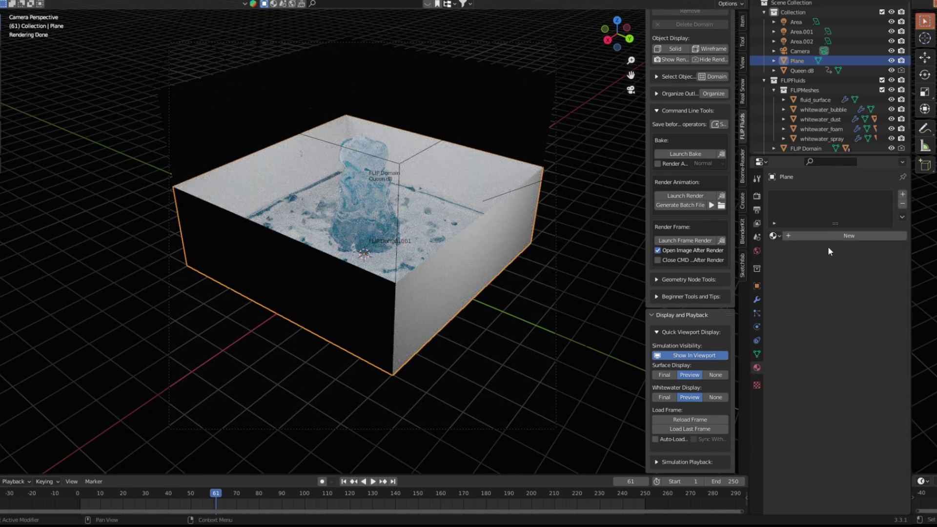
left_click(830, 236)
left_click(831, 281)
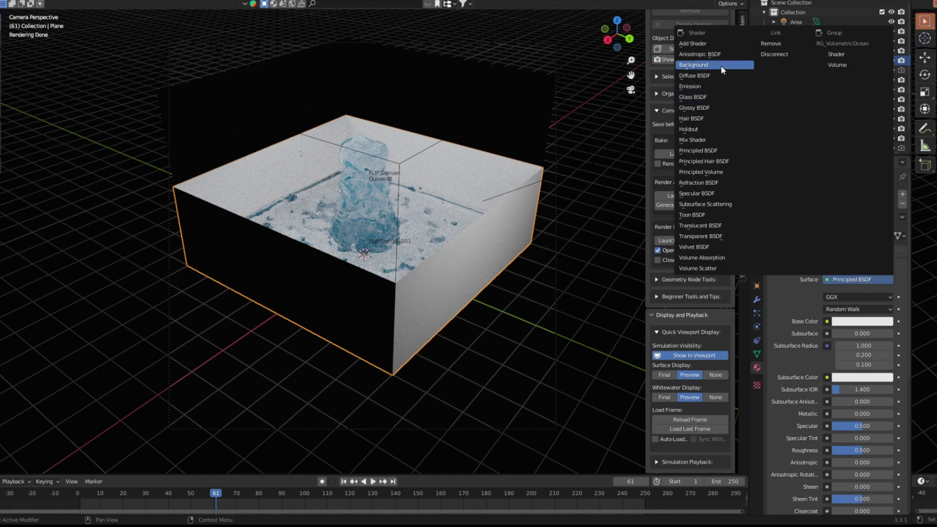
left_click(724, 97)
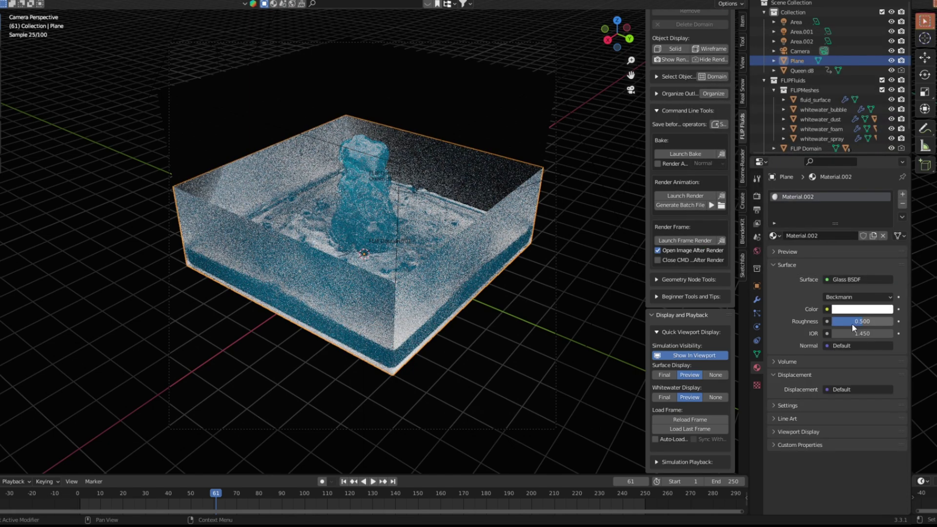
double_click(853, 334)
type("1.4")
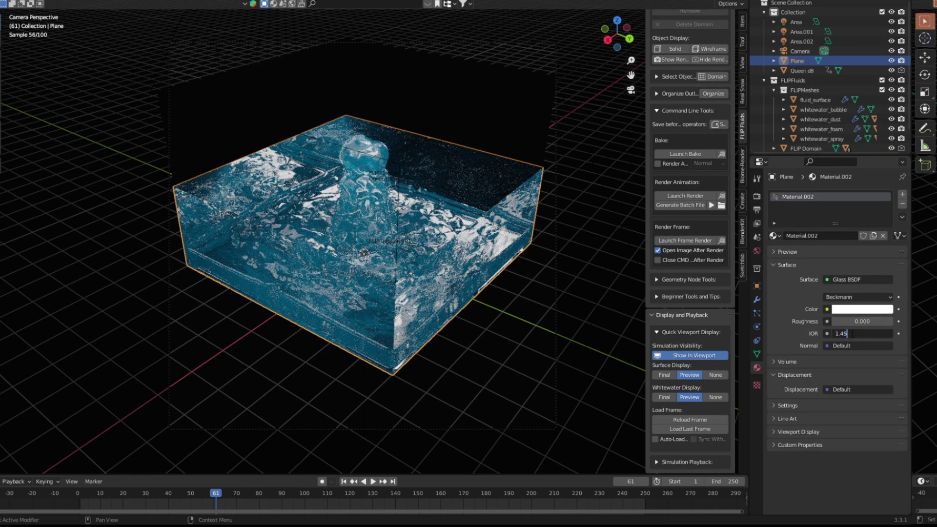
key("Return")
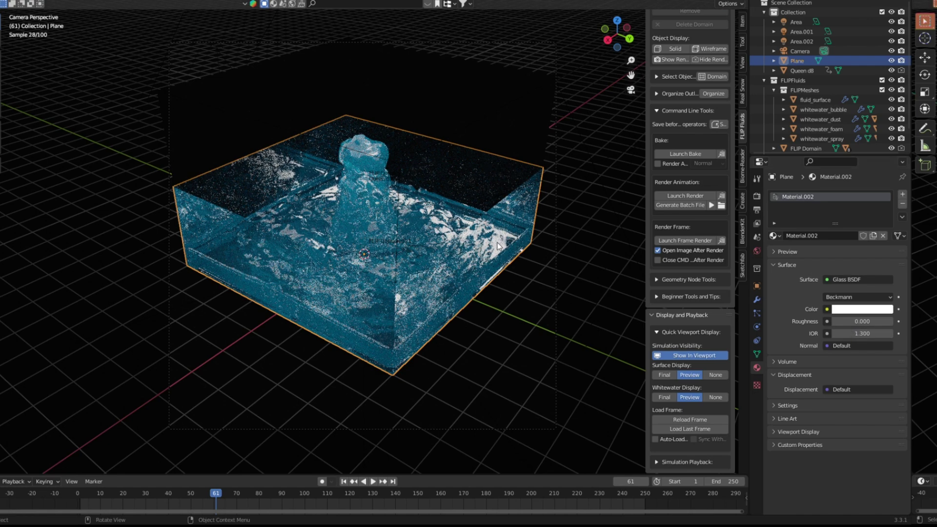
middle_click_drag(517, 234, 485, 200)
- Turn off shadows on the Area.001 light and preview the area lights in rendered camera view
key("z")
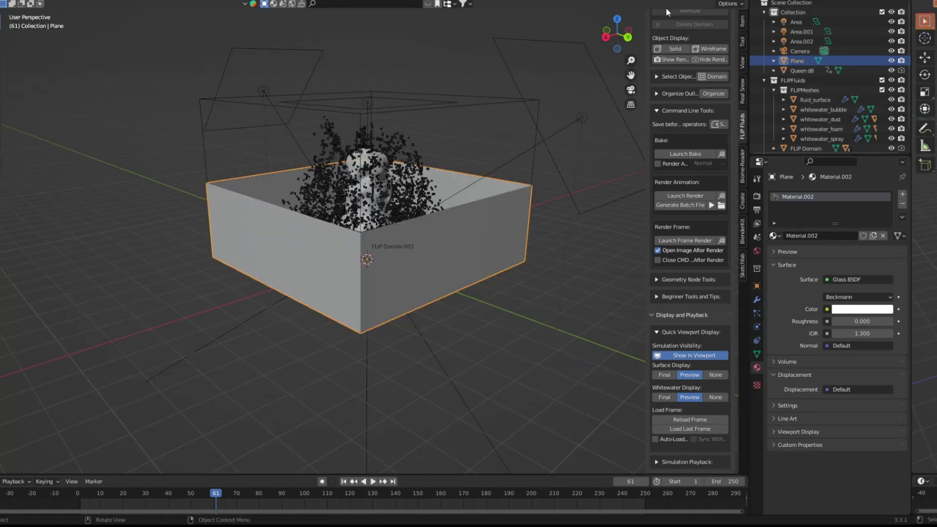
left_click(581, 114)
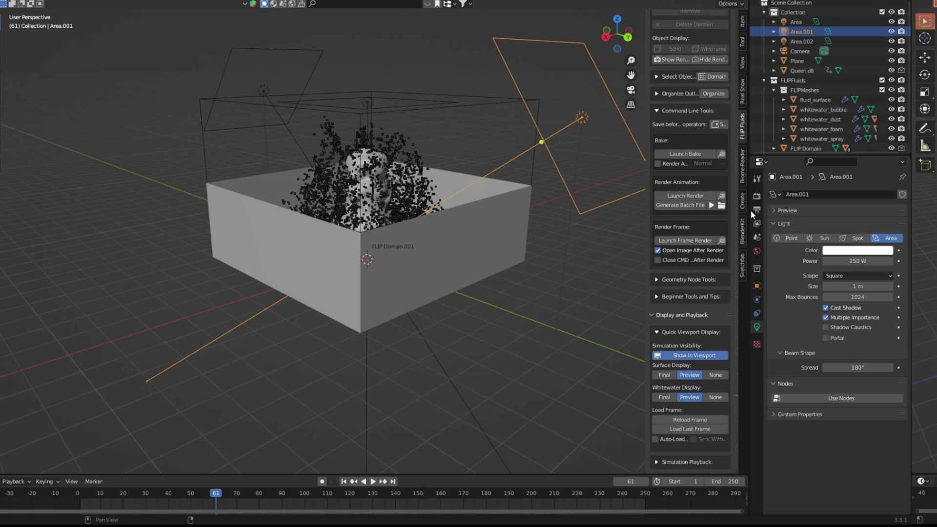
left_click(824, 309)
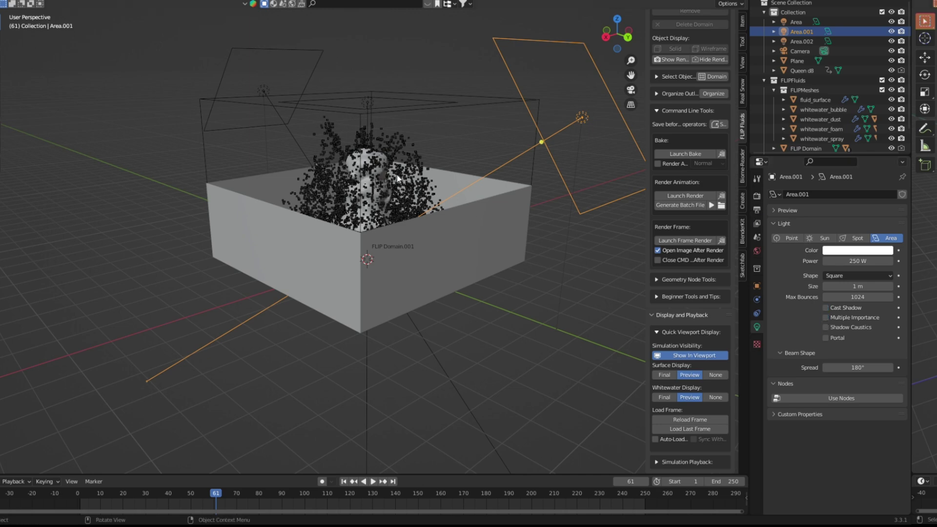
left_click(288, 56)
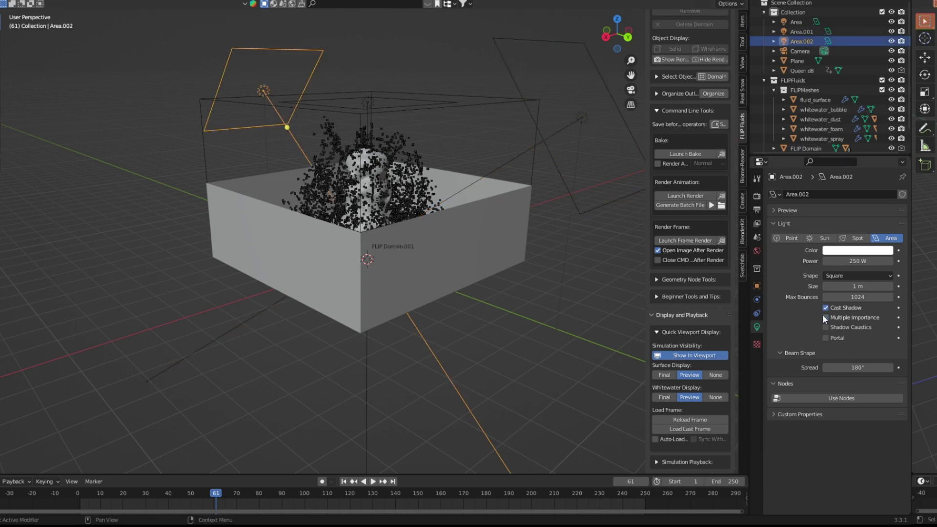
left_click(383, 101)
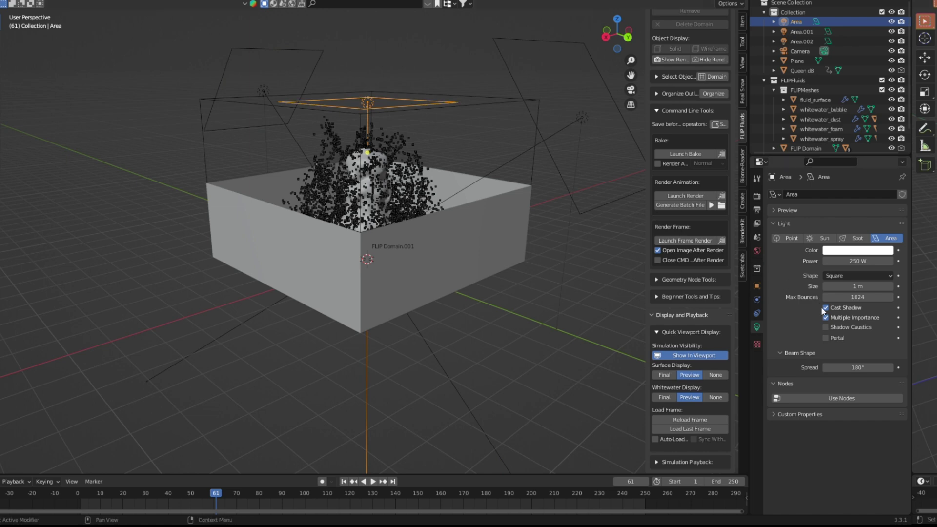
left_click(292, 4)
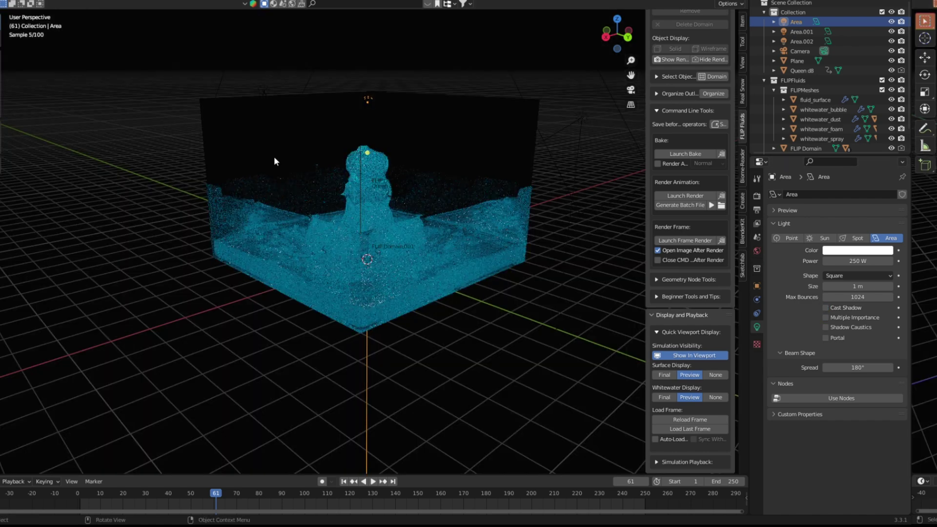
key("KP_0")
- Set the glass tray roughness to 0.094, try tint colours, keep grey-blue, and render
left_click(449, 268)
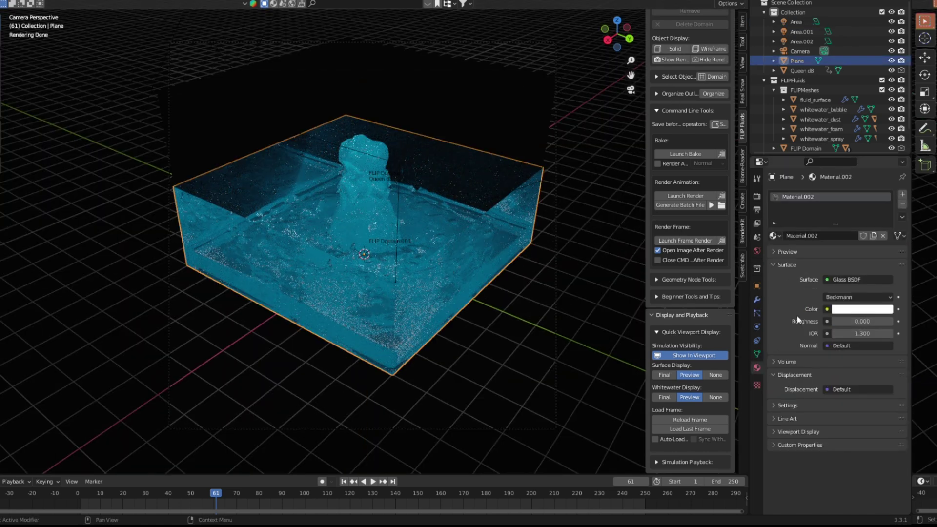
left_click_drag(859, 318, 874, 318)
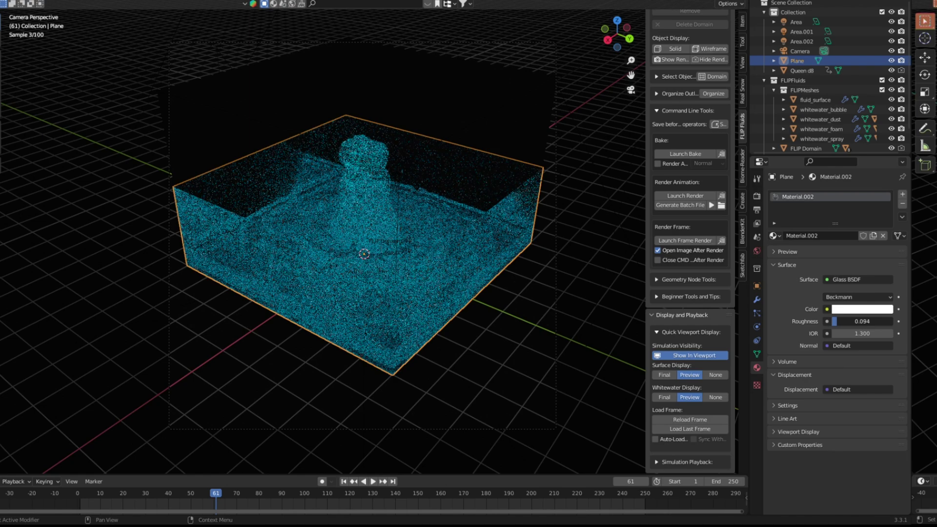
left_click(847, 309)
left_click(856, 218)
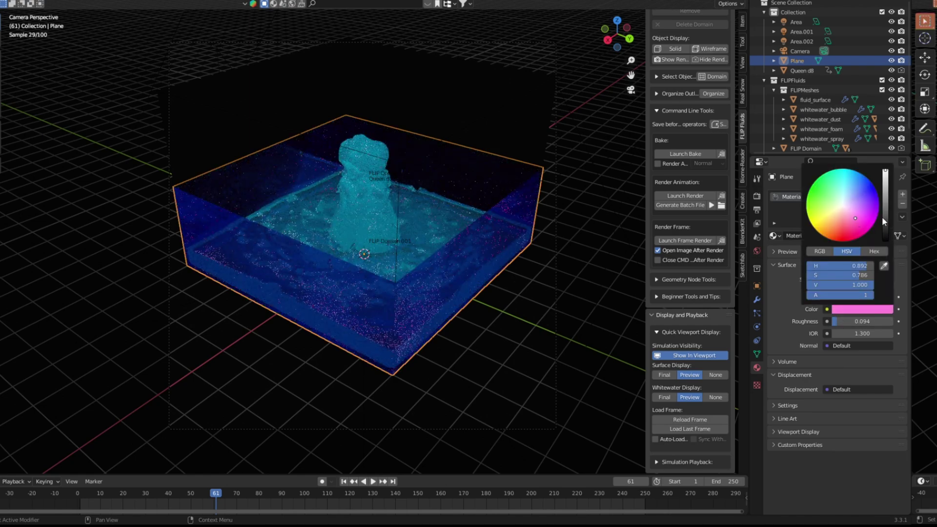
left_click_drag(886, 224, 869, 212)
key("Escape")
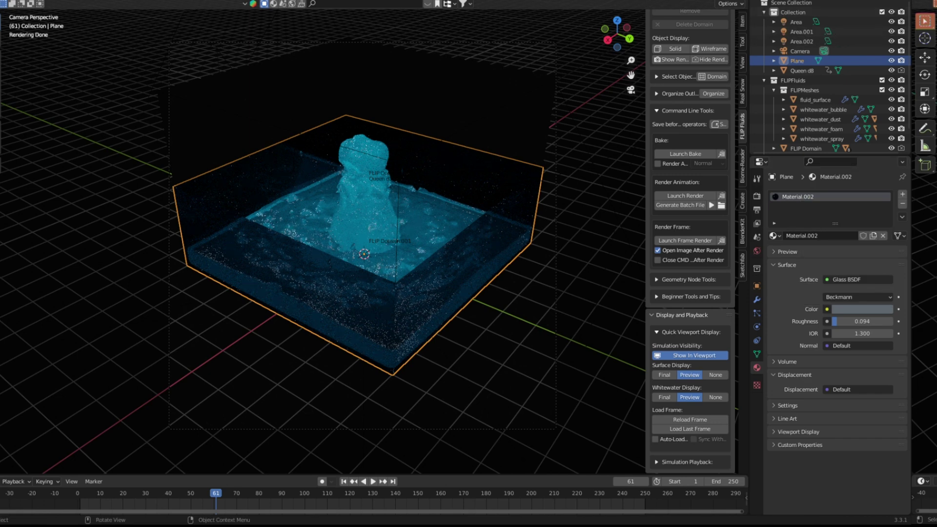
left_click(44, 1)
left_click(53, 1)
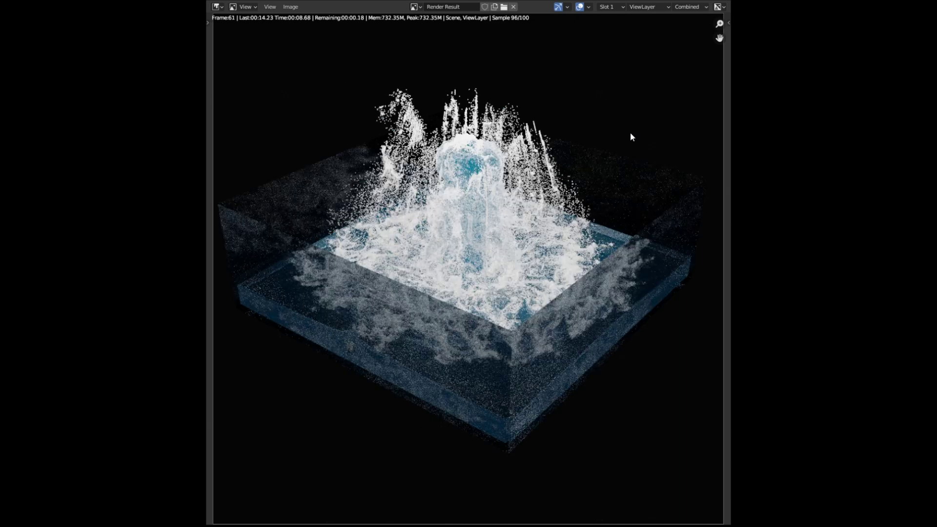
- Zoom out in the Render Result to see the full frame-61 splash image
scroll(609, 162, "down", 1)
scroll(610, 158, "down", 1)
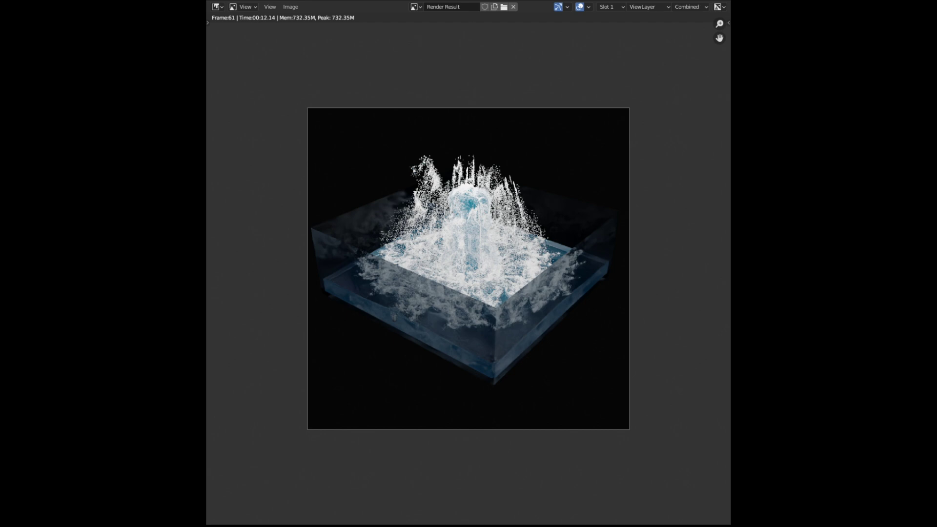
- Duplicate the Area.001 and Area.002 lights and rotate the copies around the tray
key("Escape")
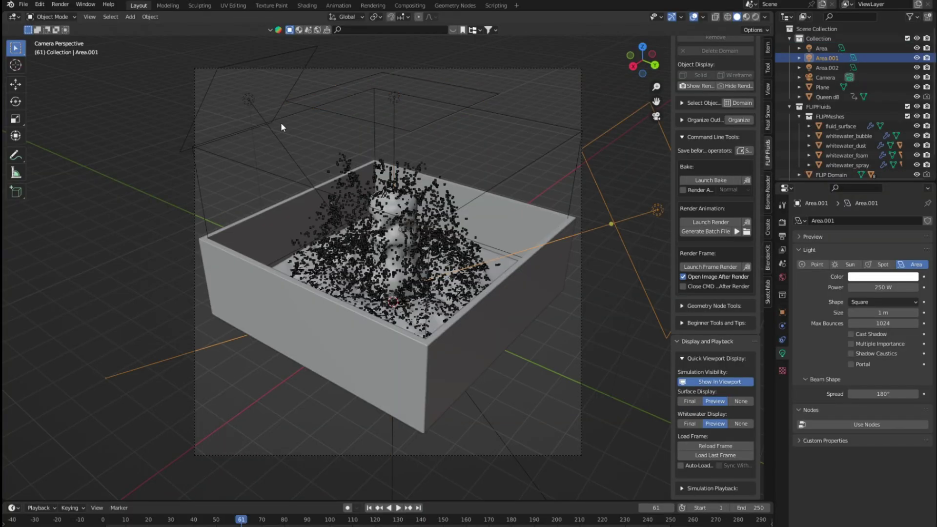
left_click(250, 107, "shift")
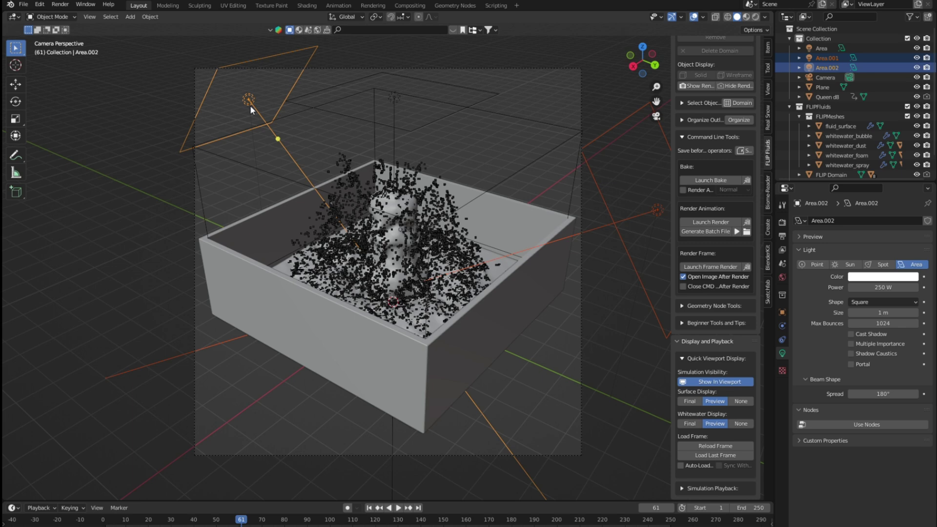
key("r")
key("z")
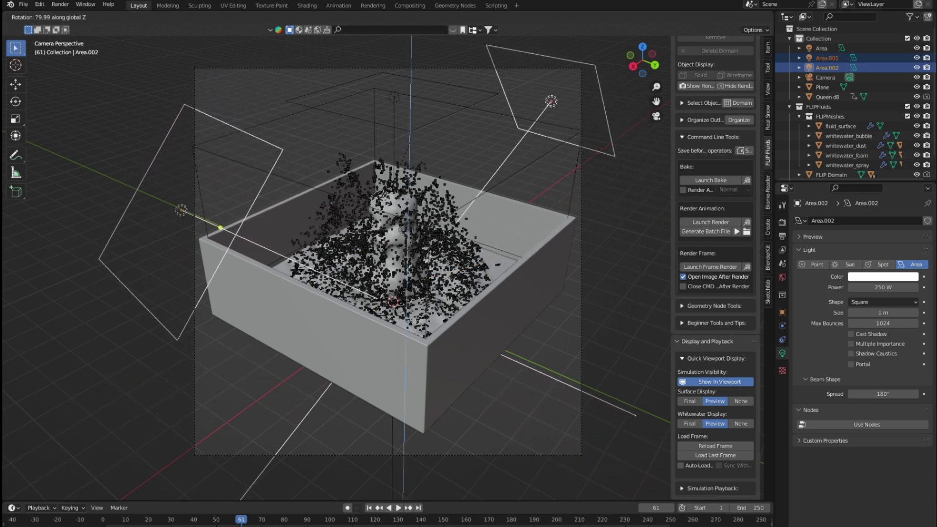
key("Escape")
key("shift+d")
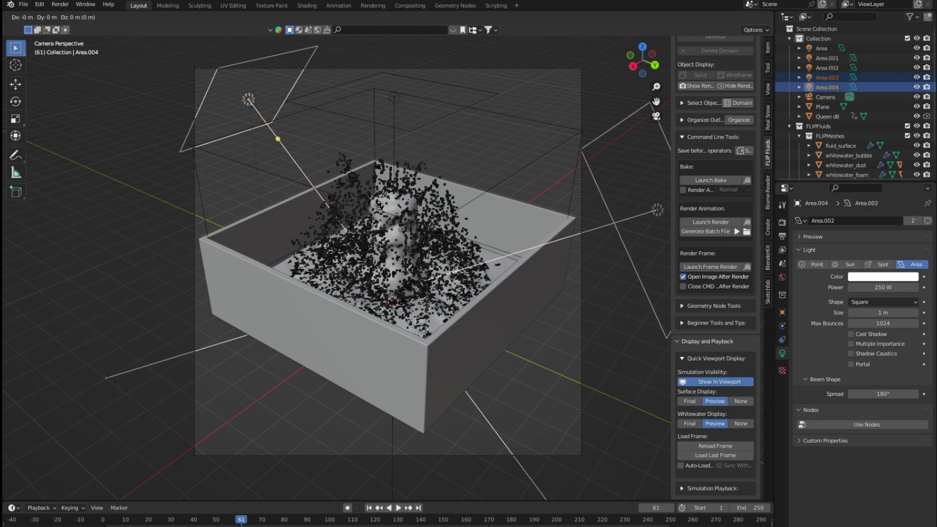
key("r")
key("z")
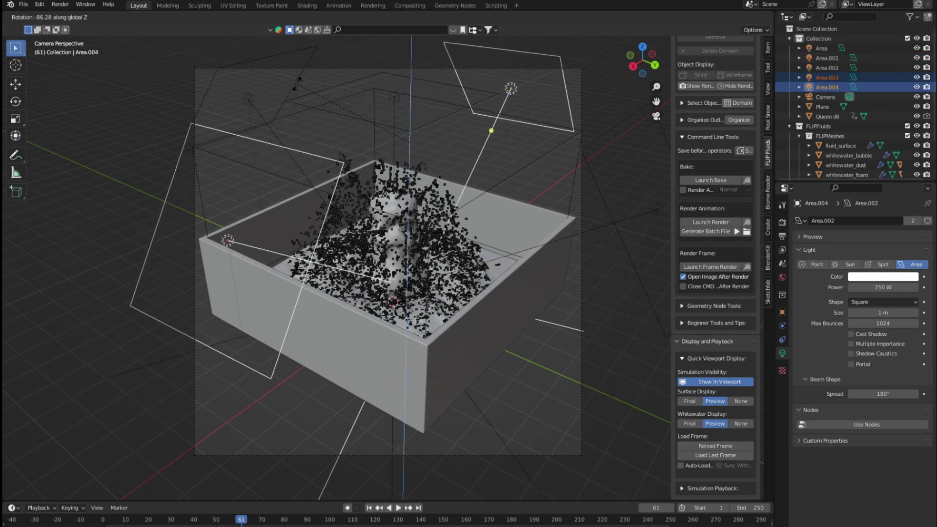
left_click(222, 179)
left_click(755, 16)
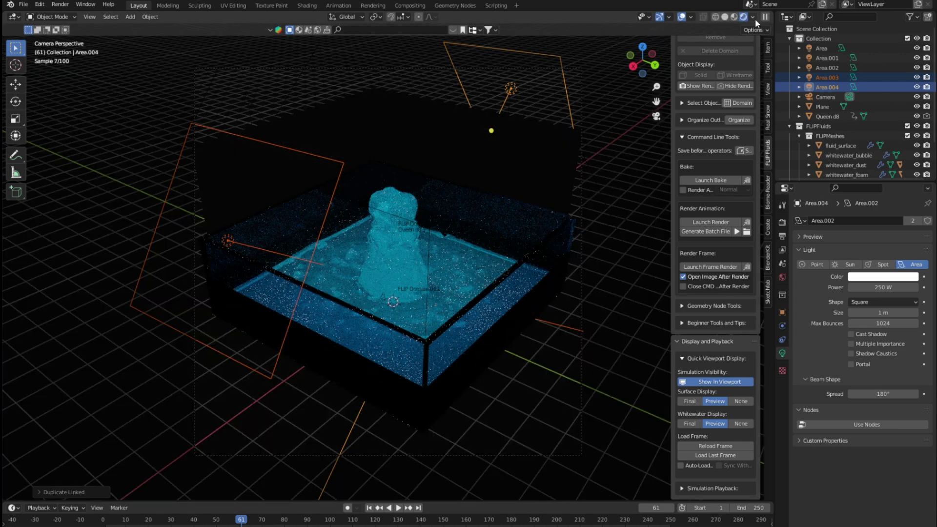
- Move Area.003 and Area.004 along X into place and check them in rendered shading
left_click(263, 251)
key("g")
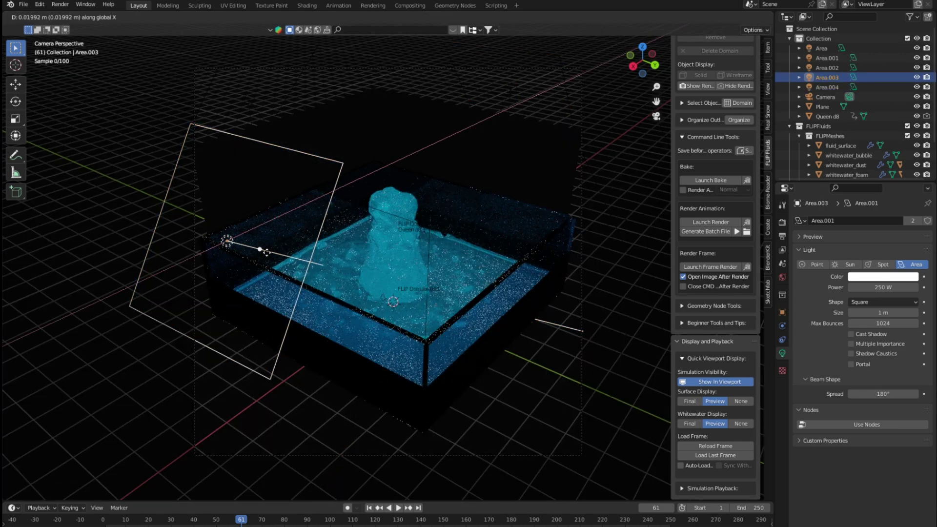
key("x")
left_click(161, 295)
left_click(506, 94)
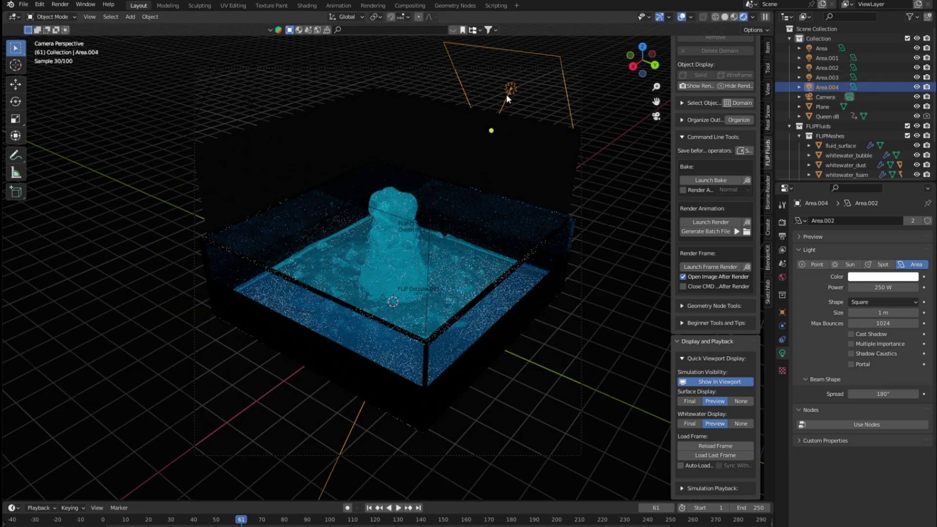
key("g")
key("x")
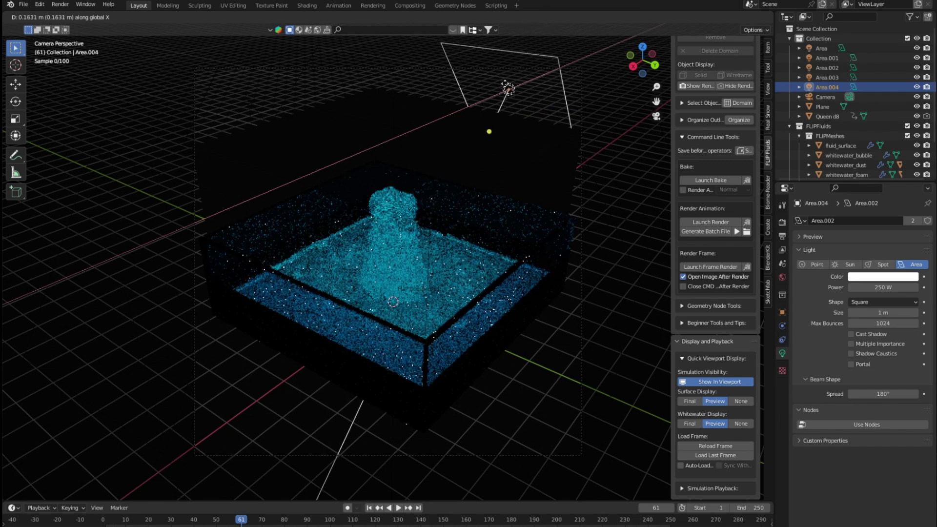
left_click(546, 102)
left_click(725, 17)
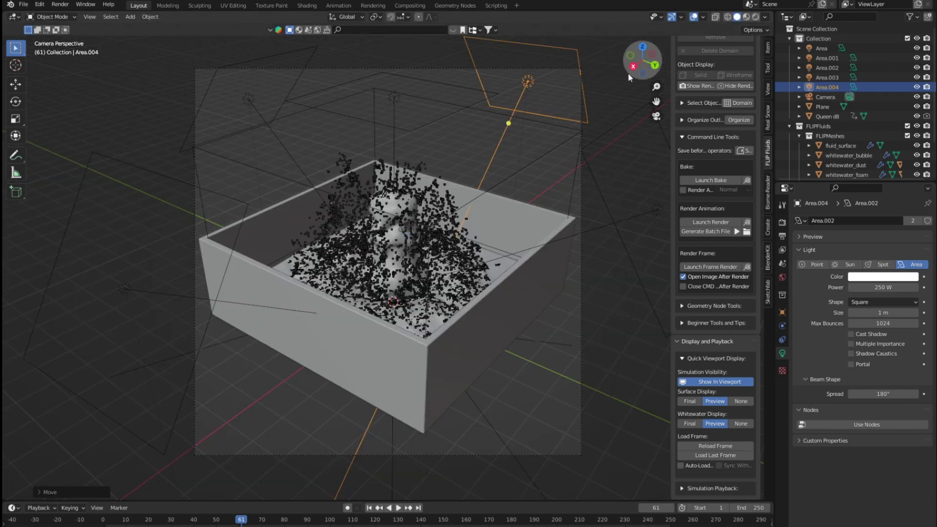
left_click(755, 17)
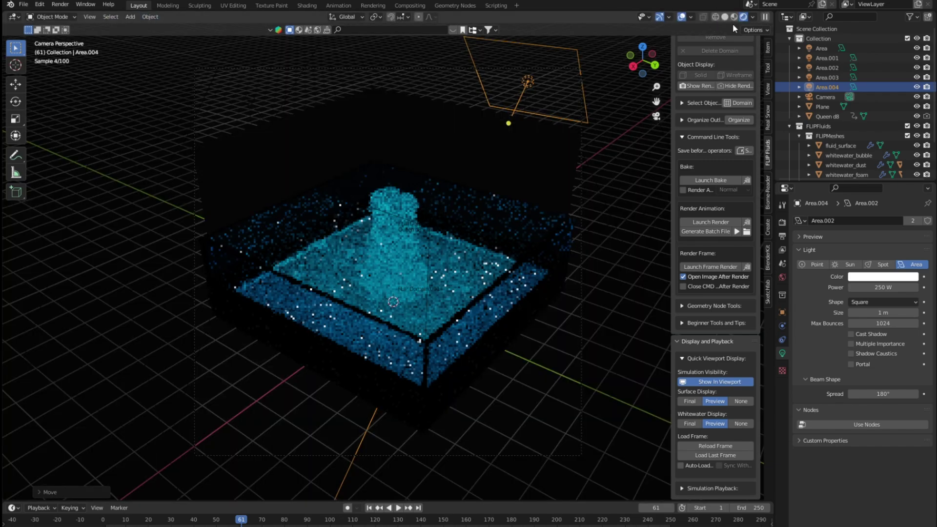
left_click(494, 339)
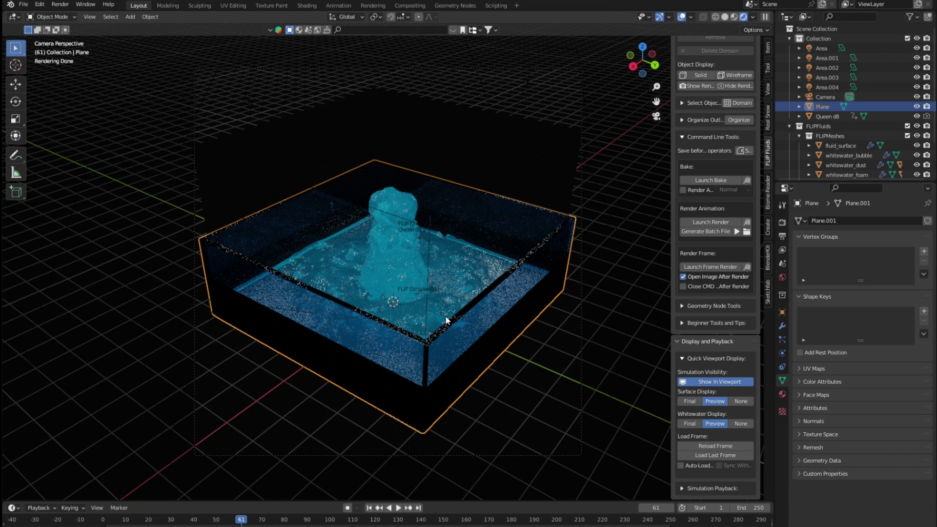
left_click(59, 5)
- Render a still image of frame 61 with all five area lights
left_click(61, 15)
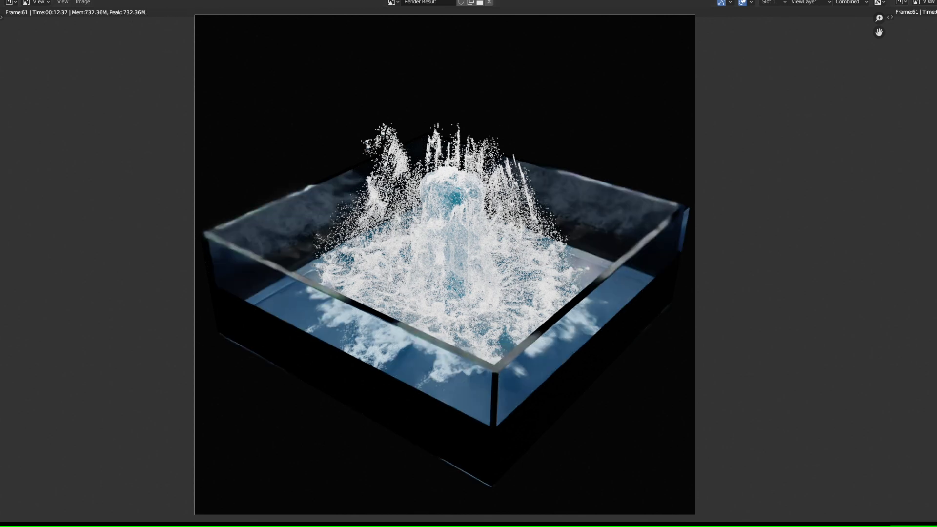
- Return to the rendered camera view at frame 1
key("Escape")
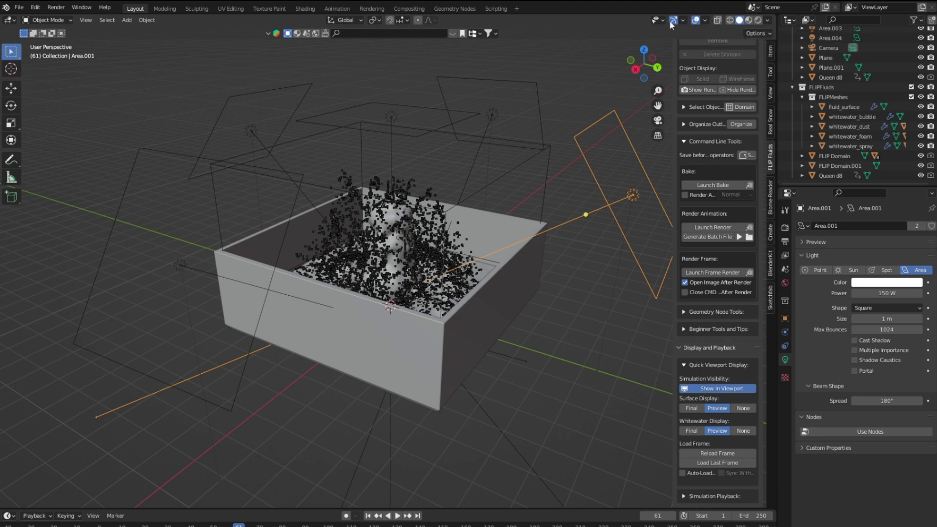
left_click(759, 20)
key("KP_0")
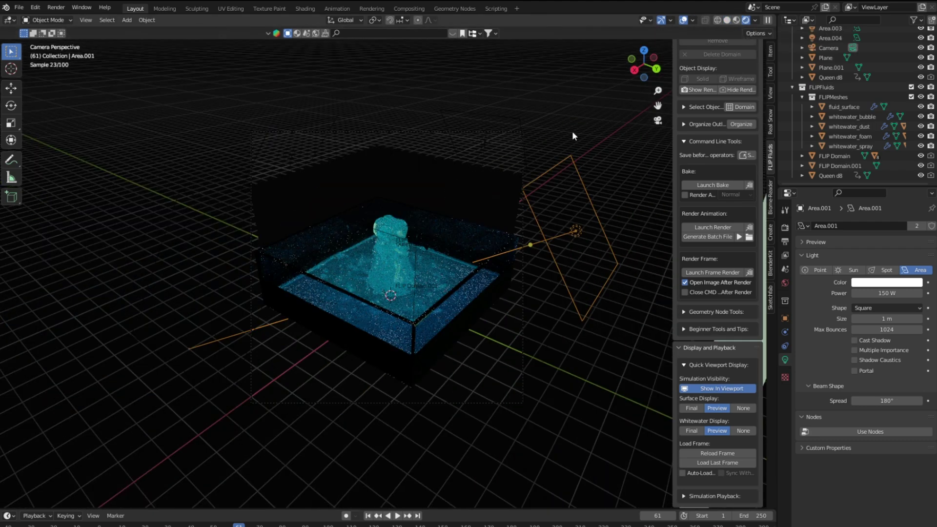
left_click(368, 516)
scroll(798, 103, "up", 3)
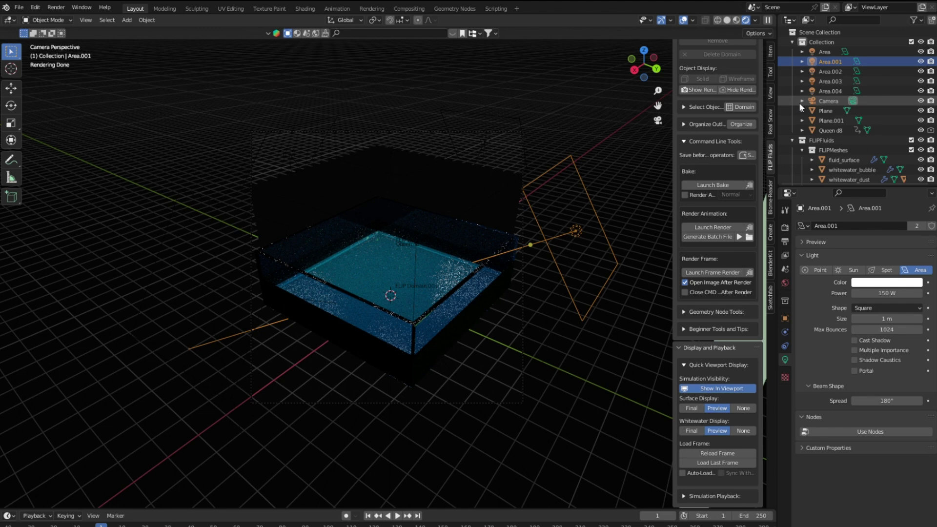
- Set the camera passepartout to 1.000, enable depth of field, and go to frame 131
left_click(827, 101)
scroll(820, 400, "down", 5)
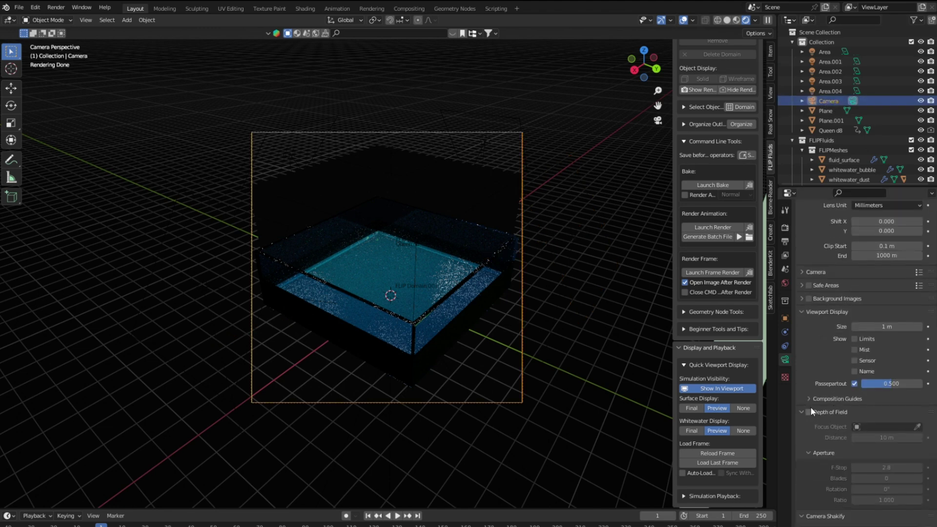
mouse_move(891, 384)
left_mouse_down()
mouse_move(923, 384)
mouse_move(900, 378)
left_mouse_up()
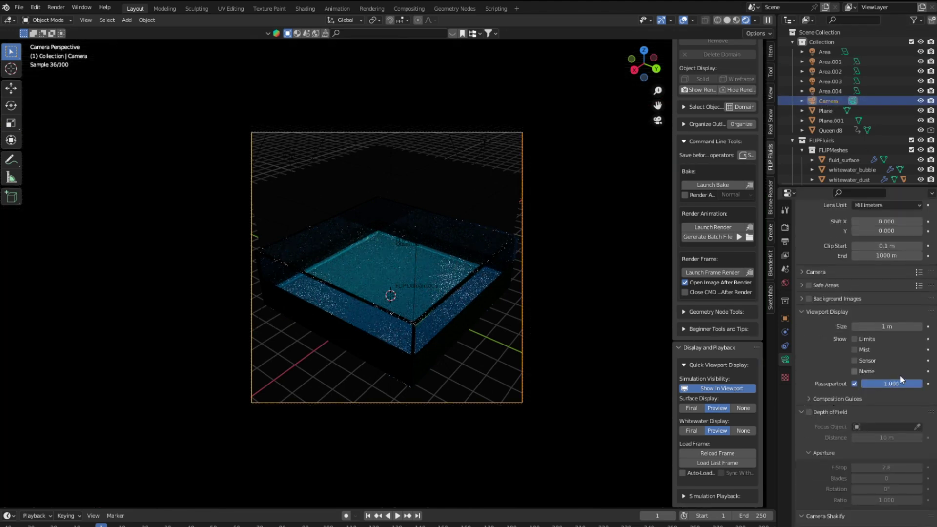
left_click(811, 413)
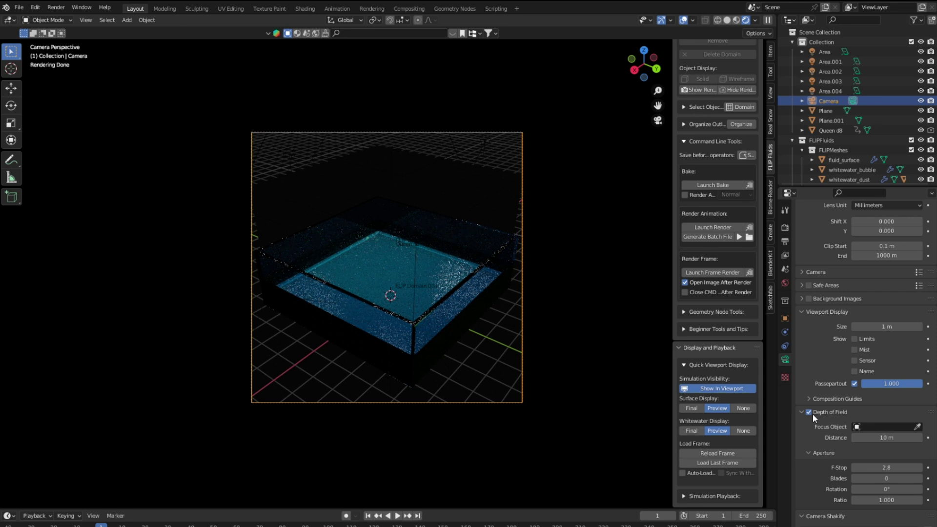
left_click(693, 463)
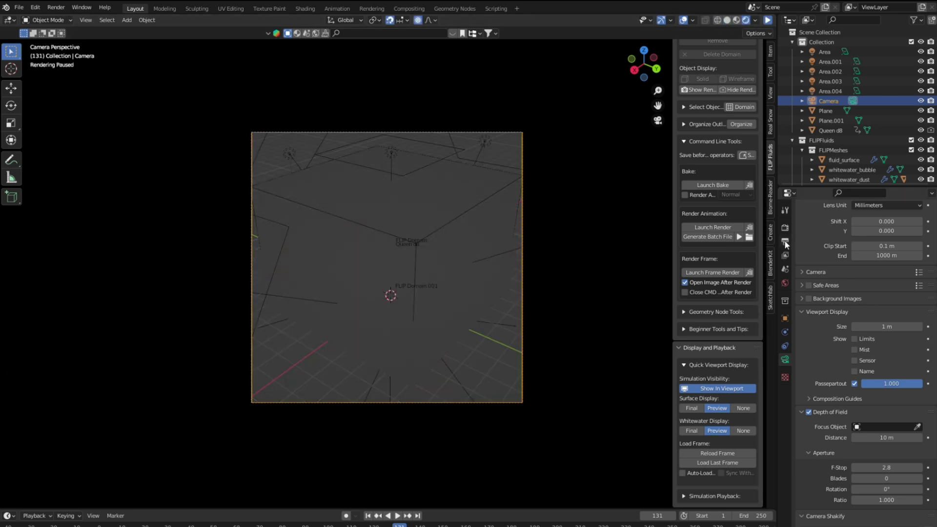
- Point the render output to F:\force feild obstacles\ and render the frames 1–250 animation
left_click(726, 22)
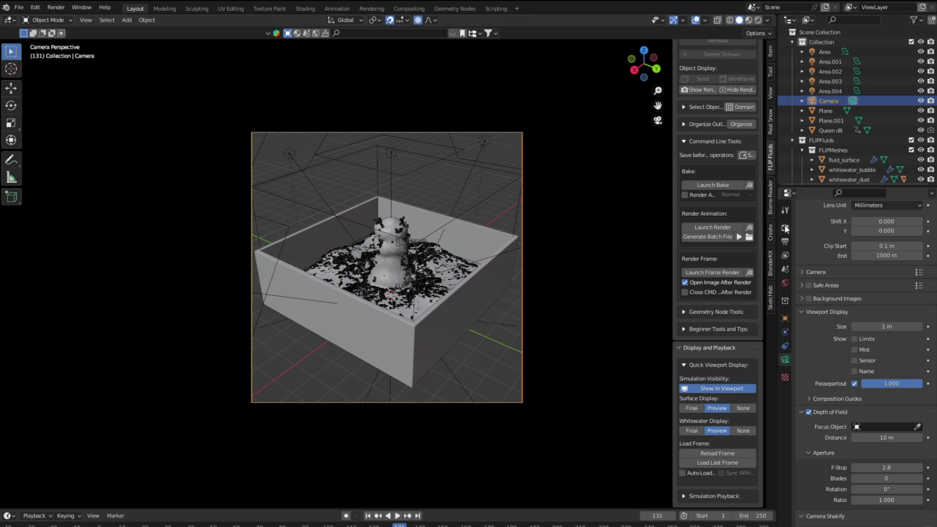
left_click(786, 243)
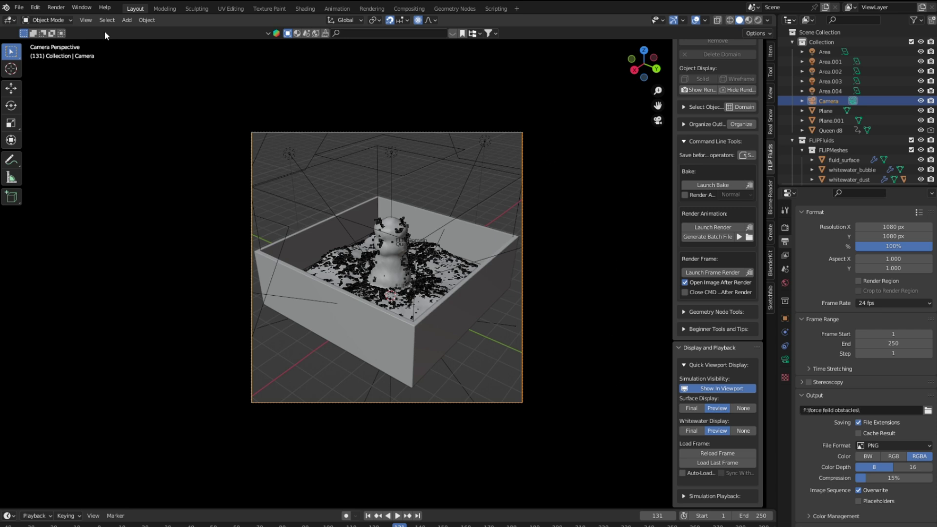
left_click(56, 7)
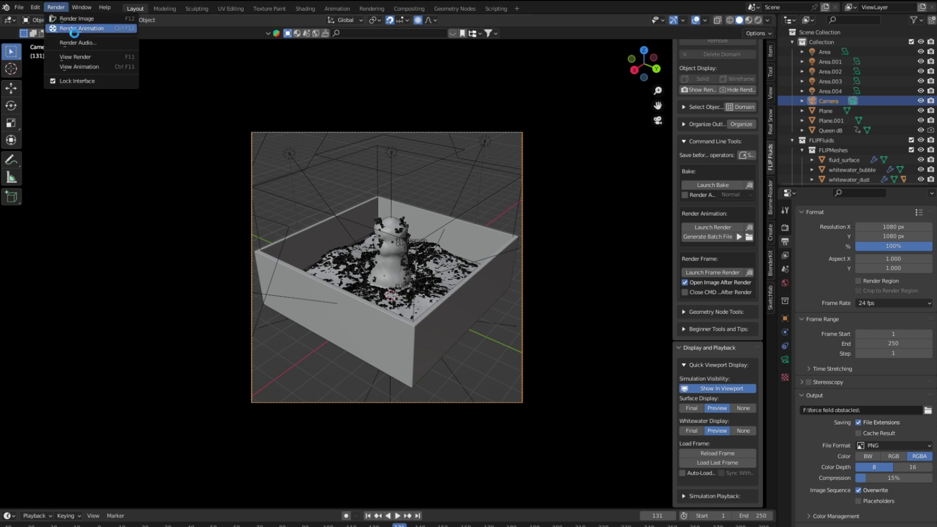